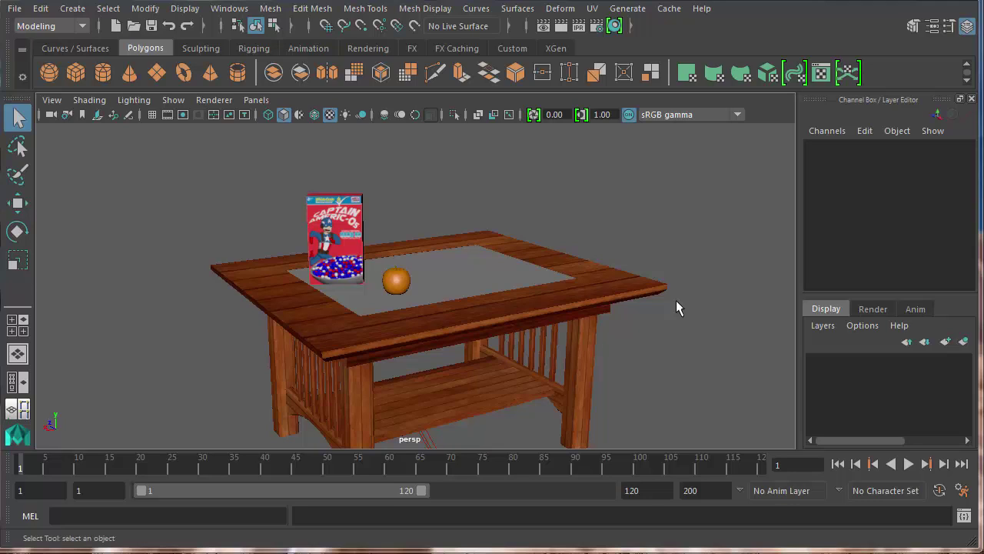
# Create a polygon sphere, raise it above the table to about Y 17.07, and scale it uniformly to about 2.75
pyautogui.click(48, 72)
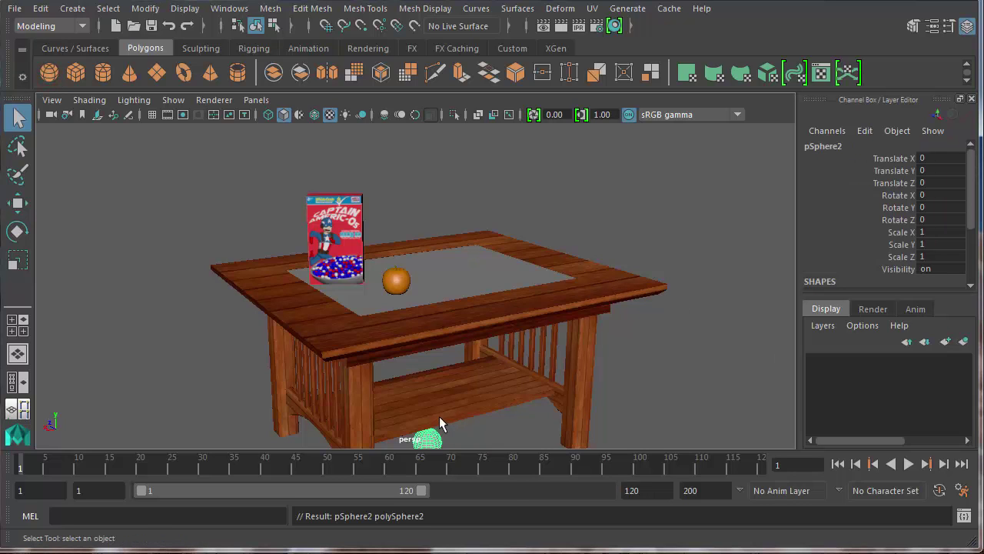
pyautogui.press('w')
pyautogui.moveTo(429, 428); pyautogui.dragTo(473, 168)
pyautogui.press('e')
pyautogui.press('r')
pyautogui.keyDown('alt'); pyautogui.moveTo(466, 202); pyautogui.dragTo(413, 244); pyautogui.keyUp('alt')
pyautogui.scroll(5, 415, 245)
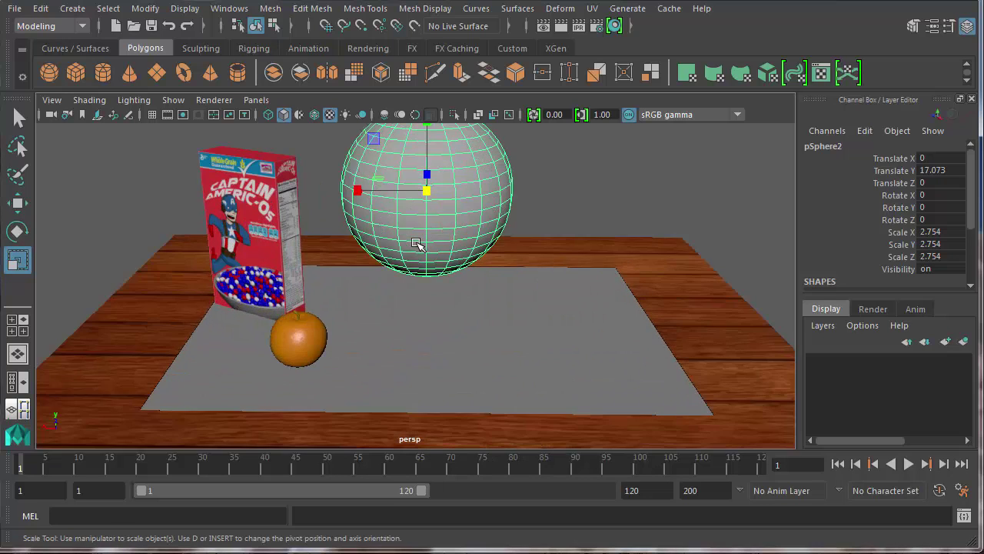
# Move the sphere along the X axis to about -22.73 so it sits clear of the table
pyautogui.keyDown('alt'); pyautogui.moveTo(420, 246); pyautogui.dragTo(428, 341, button='middle'); pyautogui.keyUp('alt')
pyautogui.keyDown('alt'); pyautogui.moveTo(436, 332); pyautogui.dragTo(688, 303); pyautogui.keyUp('alt')
pyautogui.press('w')
pyautogui.keyDown('alt'); pyautogui.moveTo(688, 303); pyautogui.dragTo(175, 281, button='middle'); pyautogui.keyUp('alt')
pyautogui.moveTo(305, 273); pyautogui.dragTo(534, 272)
pyautogui.keyDown('alt'); pyautogui.moveTo(534, 272); pyautogui.dragTo(389, 277, button='middle'); pyautogui.keyUp('alt')
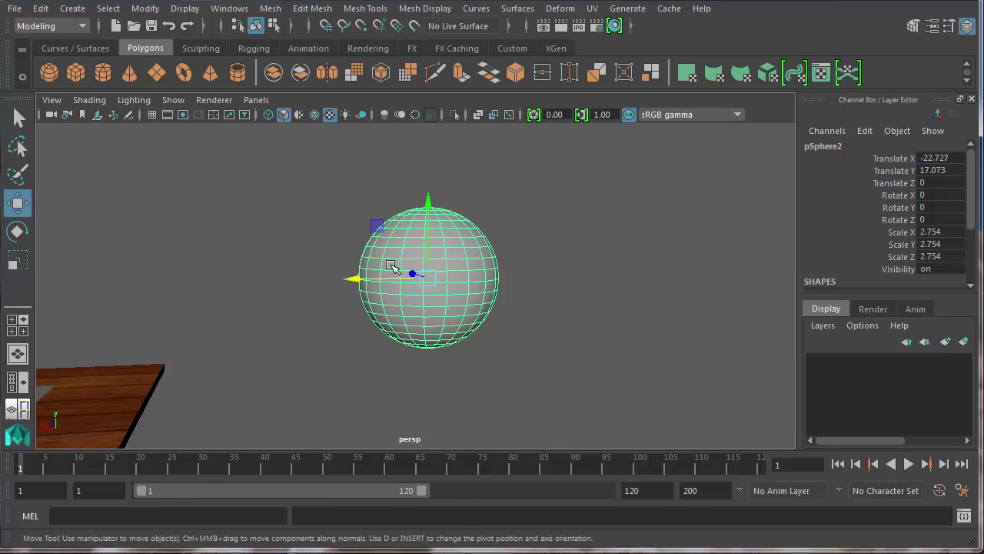
# Switch the sphere to face selection and try selecting its upper half in the perspective view
pyautogui.rightClick(391, 266)
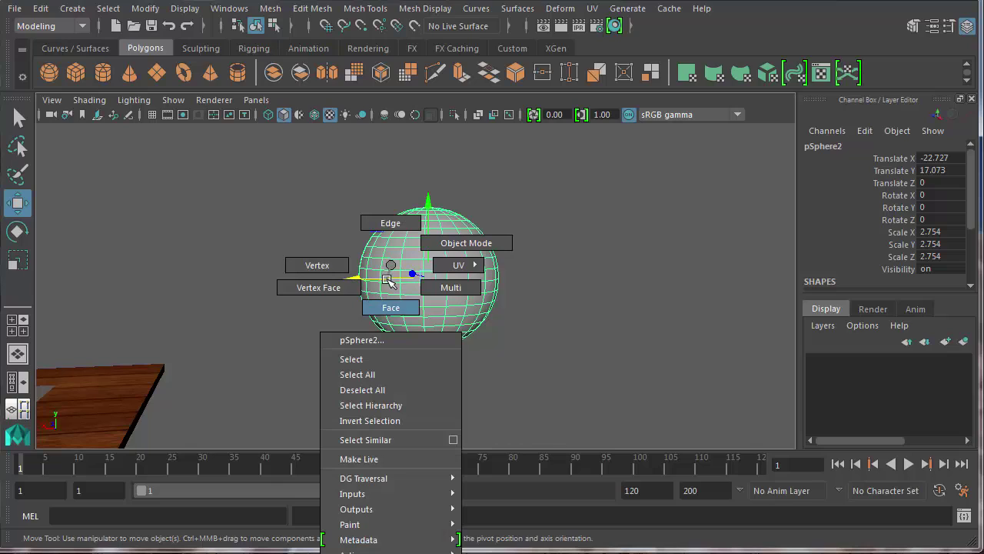
pyautogui.moveTo(388, 297); pyautogui.dragTo(390, 301, button='right')
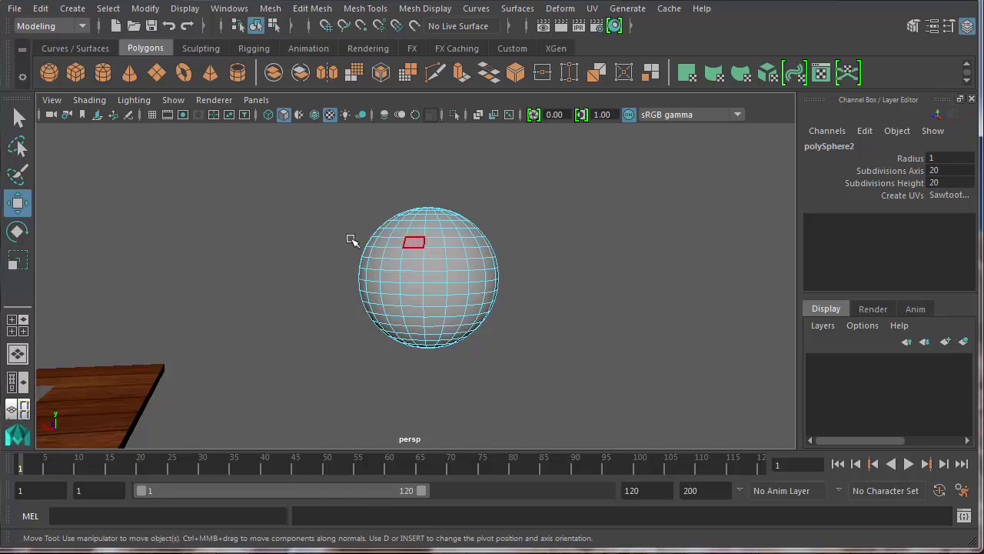
pyautogui.moveTo(325, 193); pyautogui.dragTo(512, 277)
pyautogui.moveTo(400, 329)
pyautogui.keyDown('alt'); pyautogui.mouseDown()
pyautogui.moveTo(577, 307)
pyautogui.moveTo(396, 322)
pyautogui.mouseUp(); pyautogui.keyUp('alt')
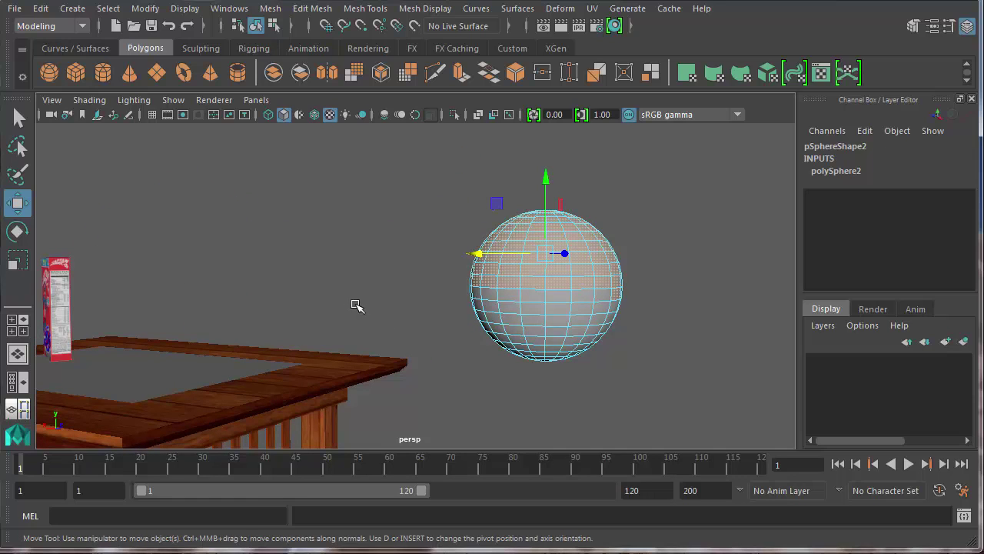
# Switch the workspace to the four-view layout and clear the face selection
pyautogui.press('space')
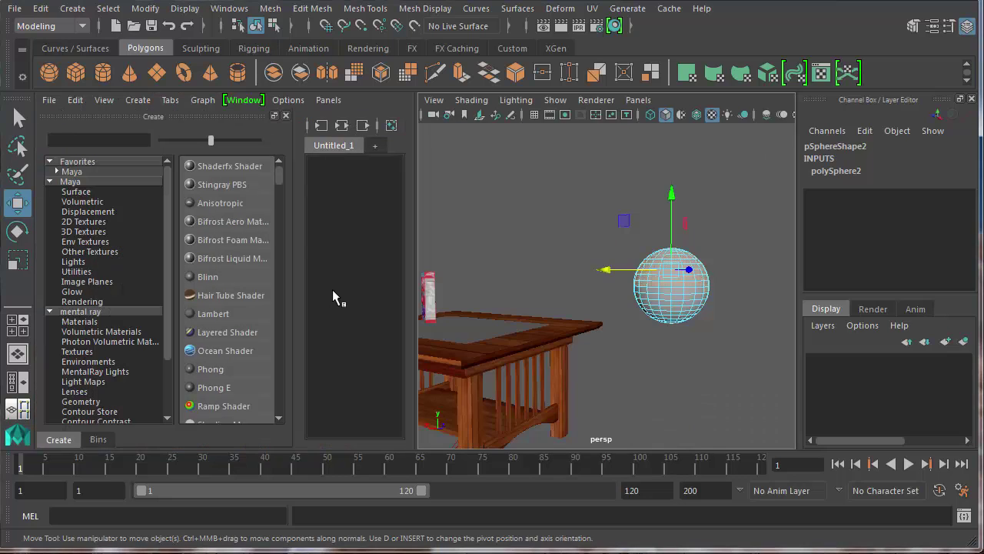
pyautogui.click(17, 324)
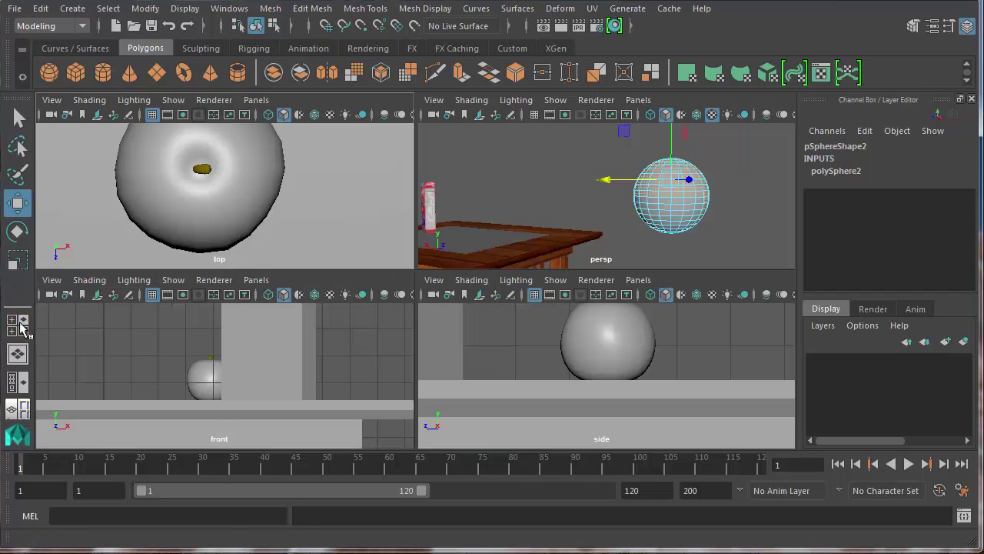
pyautogui.rightClick(28, 329)
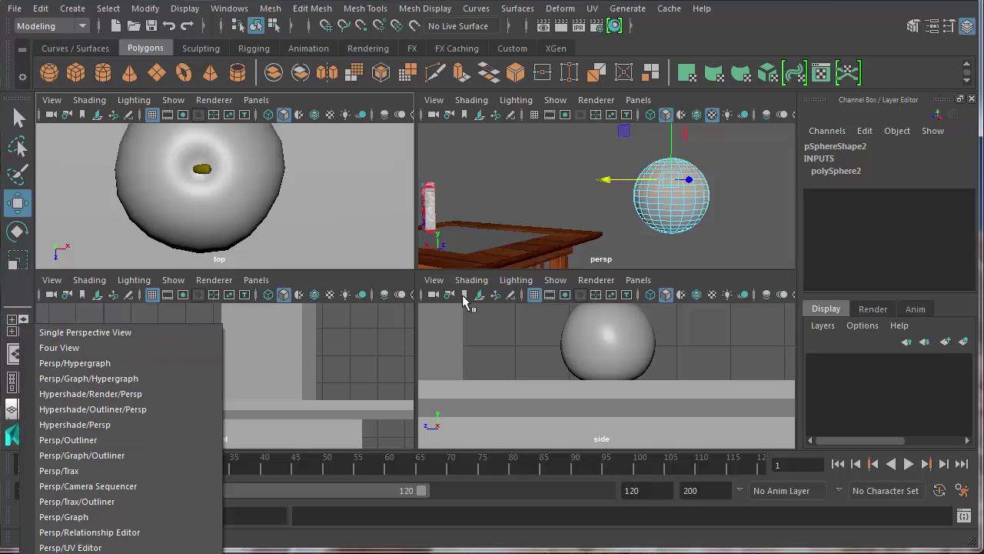
pyautogui.click(538, 354)
pyautogui.click(533, 352)
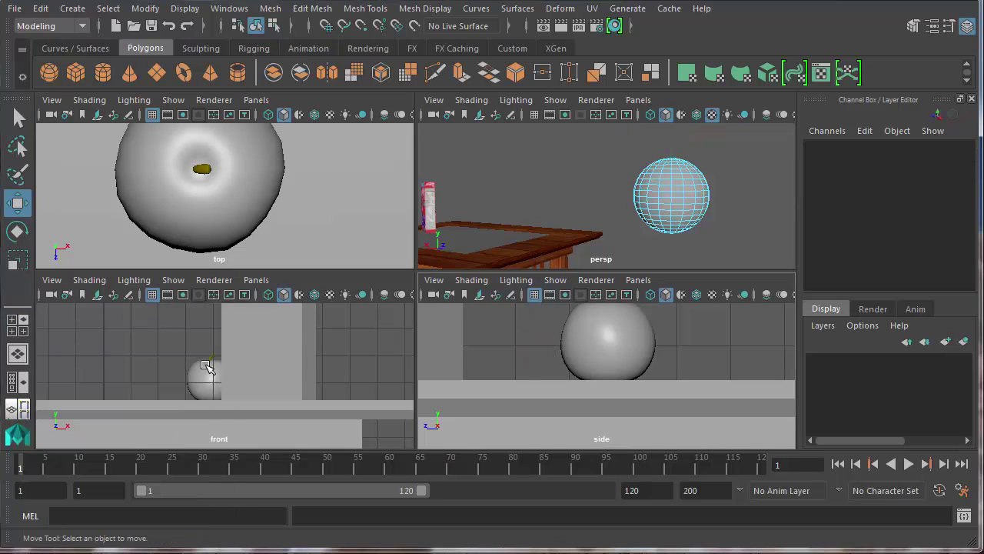
# Frame the sphere in the front view and maximize that view
pyautogui.scroll(-3, 205, 365)
pyautogui.scroll(-3, 206, 365)
pyautogui.keyDown('alt'); pyautogui.moveTo(74, 364); pyautogui.dragTo(220, 394, button='middle'); pyautogui.keyUp('alt')
pyautogui.scroll(2, 233, 338)
pyautogui.keyDown('alt'); pyautogui.moveTo(526, 371); pyautogui.dragTo(512, 443, button='middle'); pyautogui.keyUp('alt')
pyautogui.scroll(-4, 567, 354)
pyautogui.keyDown('alt'); pyautogui.moveTo(543, 349); pyautogui.dragTo(580, 397, button='middle'); pyautogui.keyUp('alt')
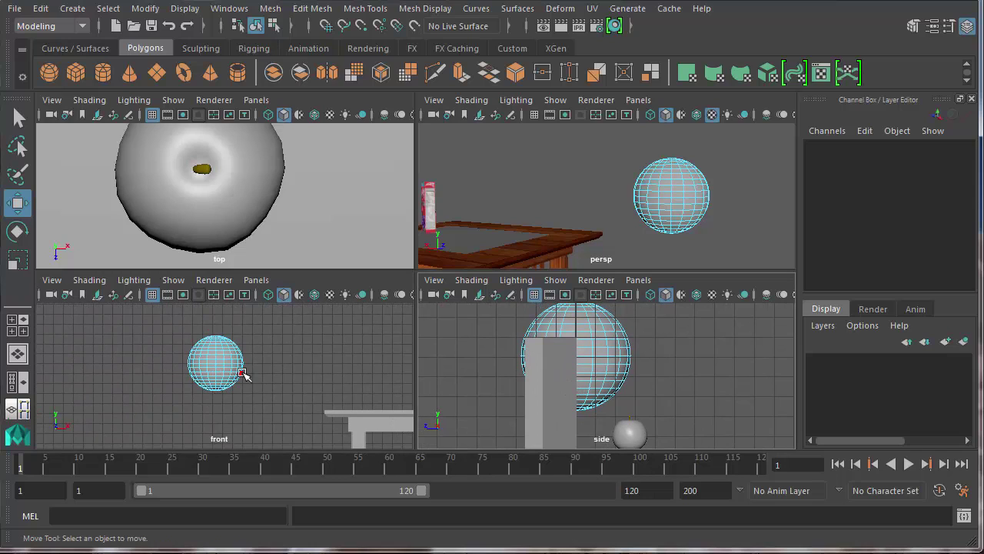
pyautogui.scroll(2, 229, 369)
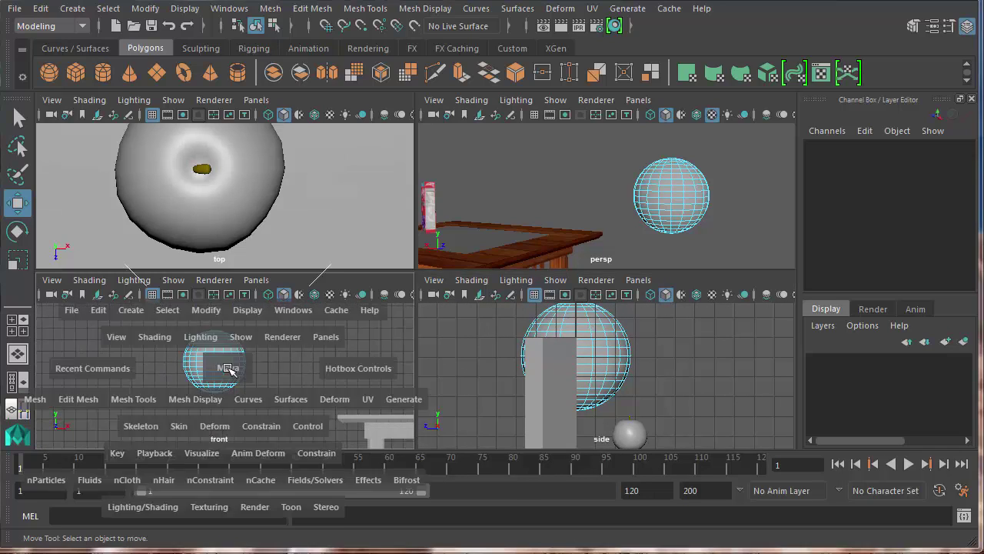
pyautogui.press('space')
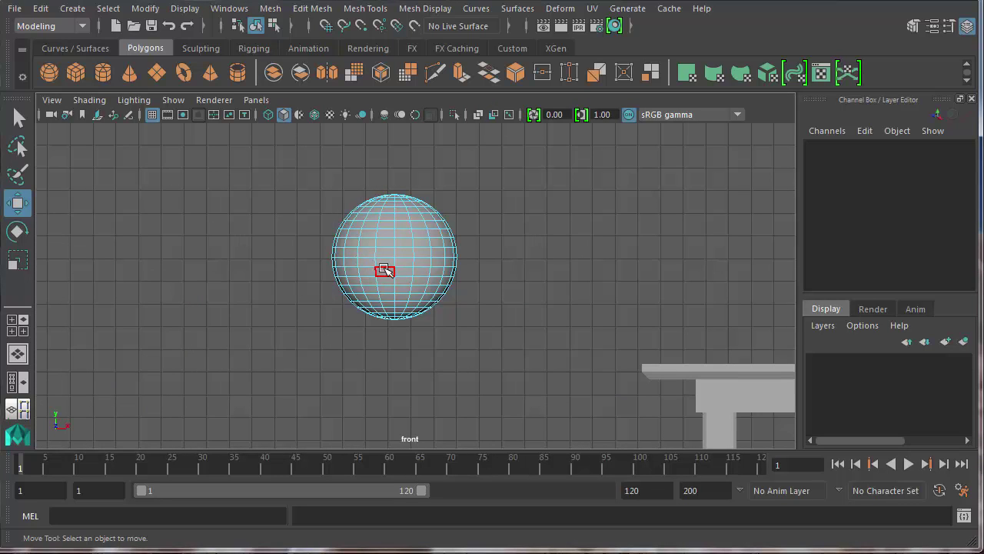
pyautogui.keyDown('alt'); pyautogui.moveTo(406, 242); pyautogui.dragTo(423, 293, button='middle'); pyautogui.keyUp('alt')
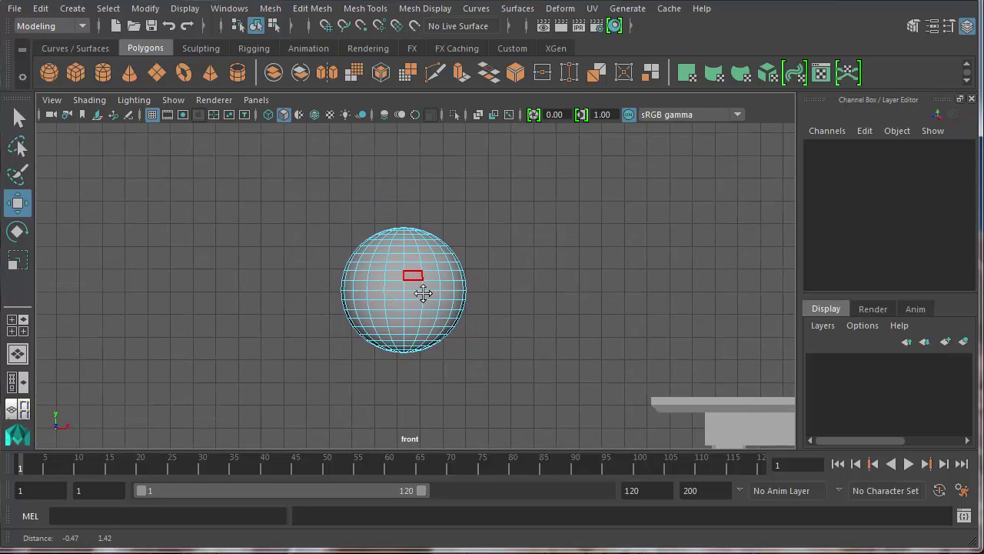
pyautogui.scroll(5, 423, 293)
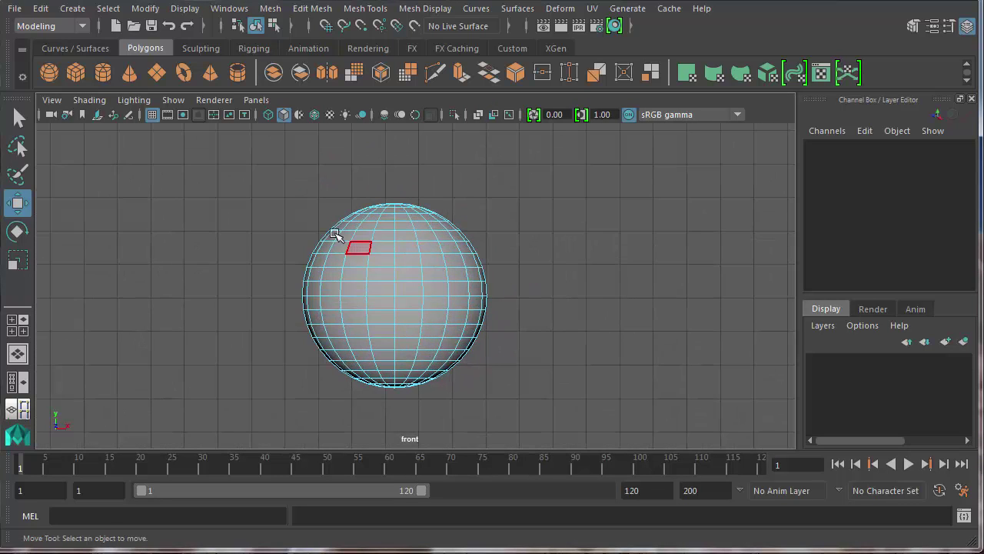
# Select all faces of the sphere's upper half in the front view and delete them to form an open bowl
pyautogui.moveTo(342, 243); pyautogui.dragTo(352, 285, button='right')
pyautogui.moveTo(273, 175); pyautogui.dragTo(523, 275)
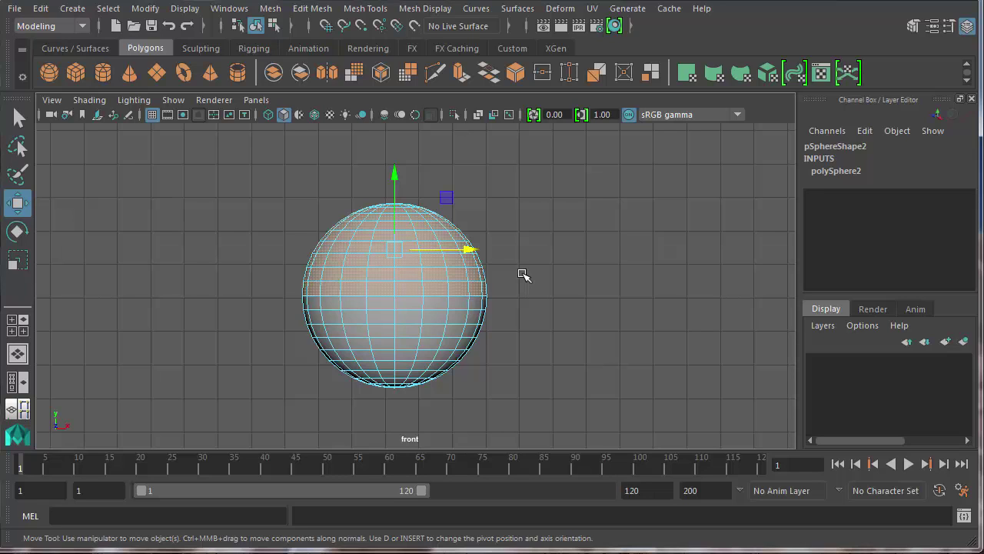
pyautogui.press('space')
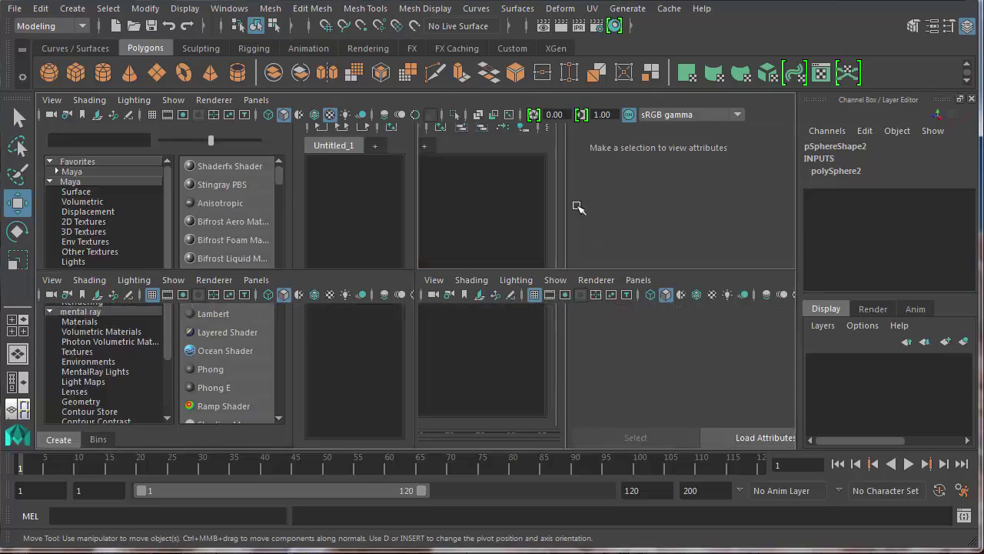
pyautogui.press('space')
pyautogui.keyDown('alt'); pyautogui.moveTo(490, 245); pyautogui.dragTo(284, 275); pyautogui.keyUp('alt')
pyautogui.press('Delete')
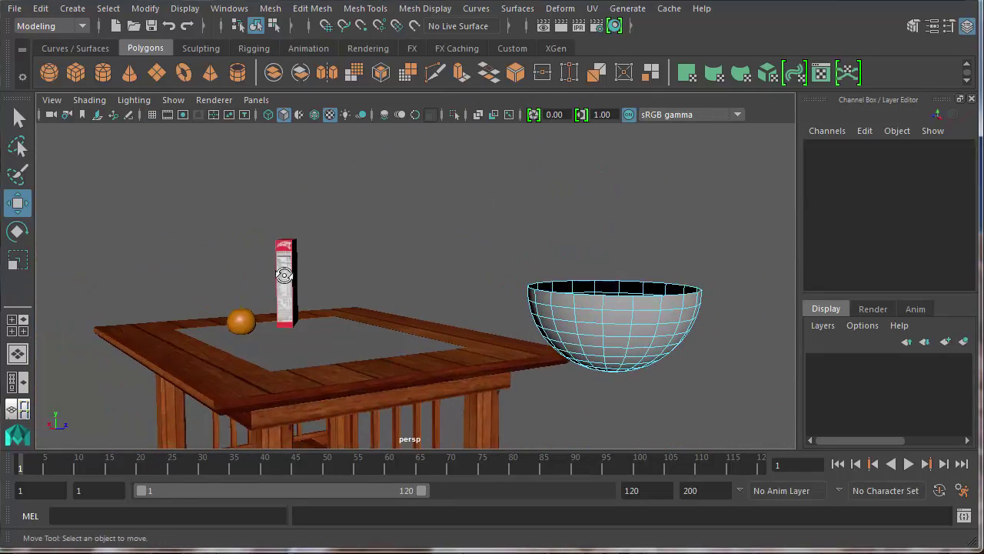
# Examine the open rim and the interior of the bowl from above in the perspective view
pyautogui.keyDown('alt'); pyautogui.moveTo(583, 331); pyautogui.dragTo(607, 351); pyautogui.keyUp('alt')
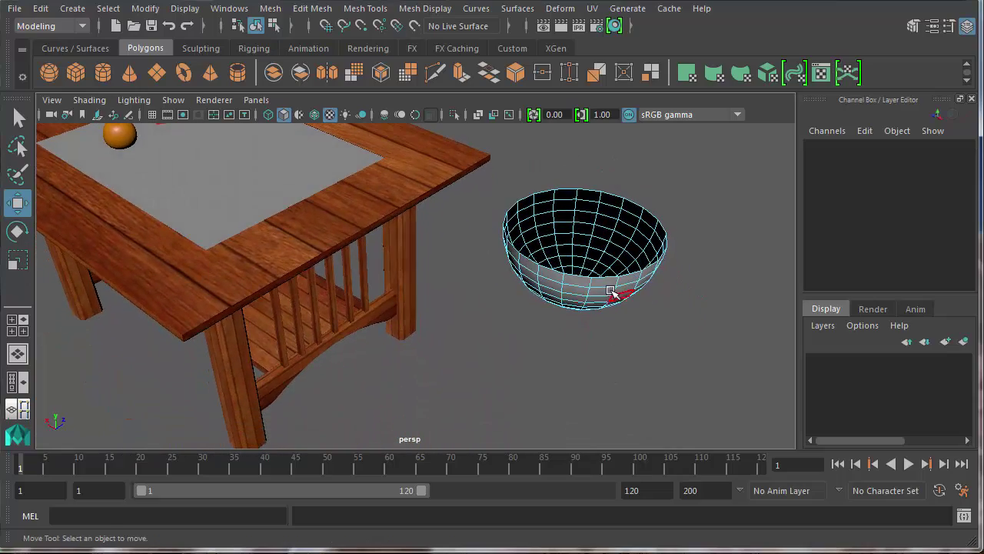
pyautogui.keyDown('alt'); pyautogui.moveTo(594, 294); pyautogui.dragTo(372, 316, button='middle'); pyautogui.keyUp('alt')
pyautogui.scroll(5, 417, 349)
pyautogui.keyDown('alt'); pyautogui.moveTo(378, 317); pyautogui.dragTo(369, 296); pyautogui.keyUp('alt')
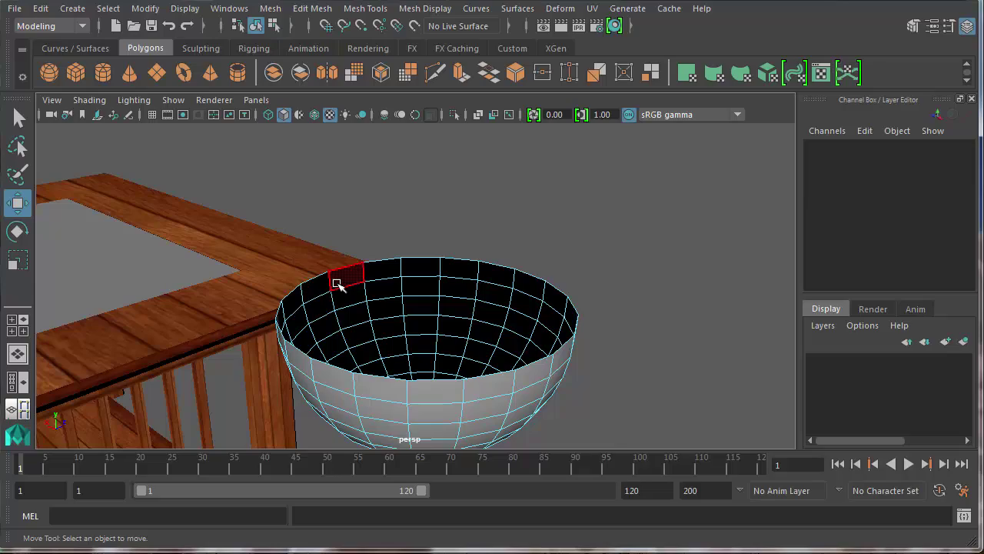
pyautogui.keyDown('alt'); pyautogui.moveTo(387, 303); pyautogui.dragTo(348, 277); pyautogui.keyUp('alt')
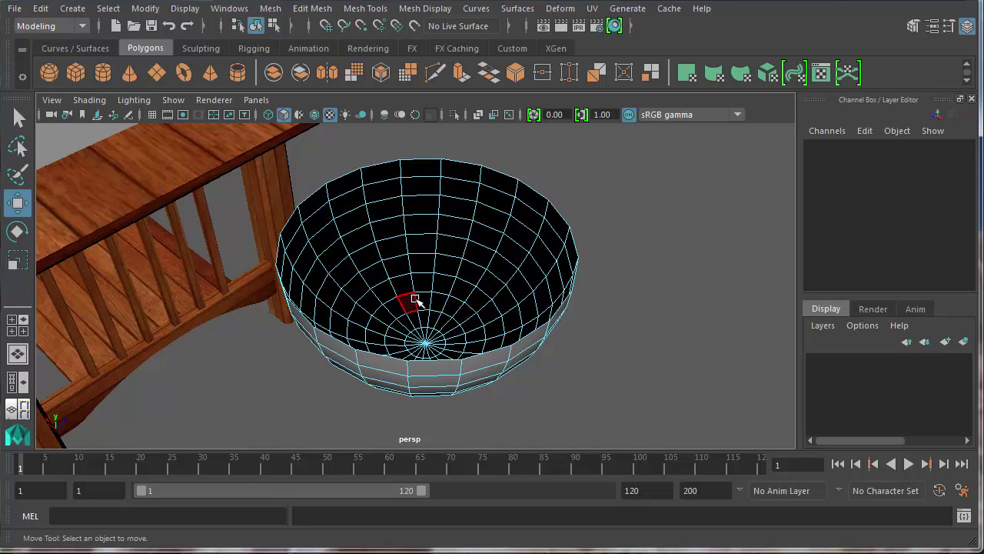
pyautogui.moveTo(415, 298)
pyautogui.keyDown('alt'); pyautogui.mouseDown()
pyautogui.moveTo(448, 286)
pyautogui.moveTo(422, 292)
pyautogui.mouseUp(); pyautogui.keyUp('alt')
pyautogui.scroll(-2, 404, 290)
pyautogui.scroll(1, 396, 309)
# Return the bowl to object mode, select it as a whole, and frame it from the side
pyautogui.moveTo(401, 294); pyautogui.dragTo(402, 301, button='right')
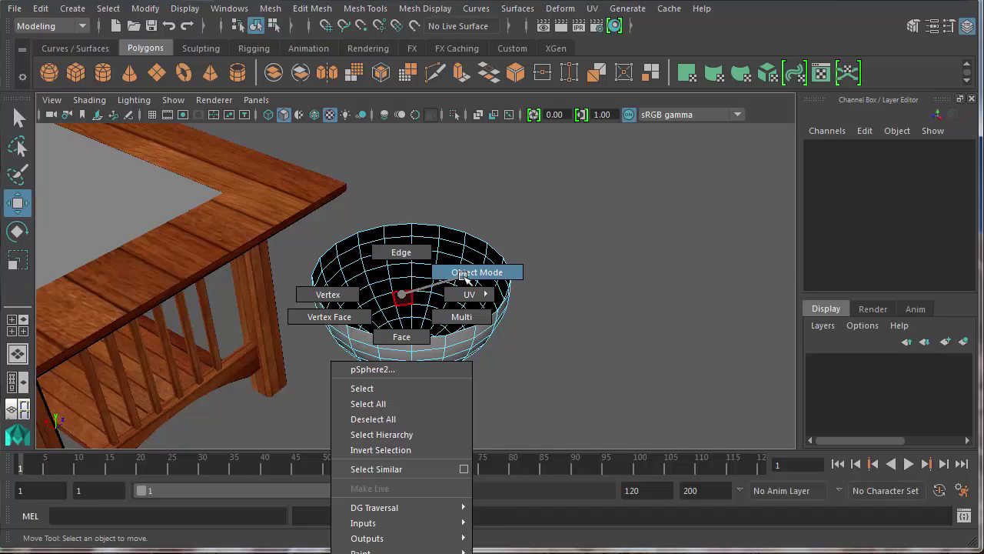
pyautogui.click(465, 275)
pyautogui.click(431, 353)
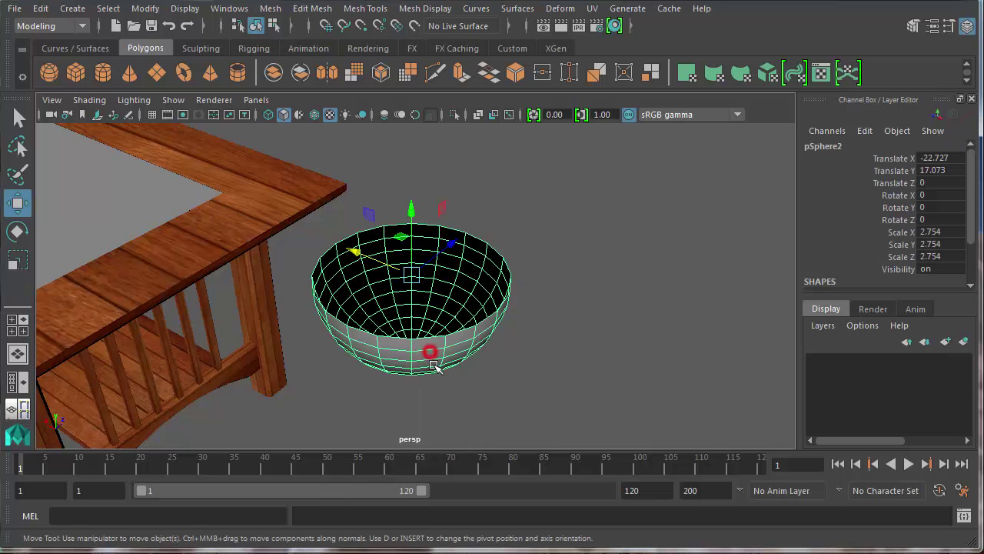
pyautogui.press('f')
pyautogui.scroll(-5, 385, 318)
pyautogui.scroll(4, 381, 319)
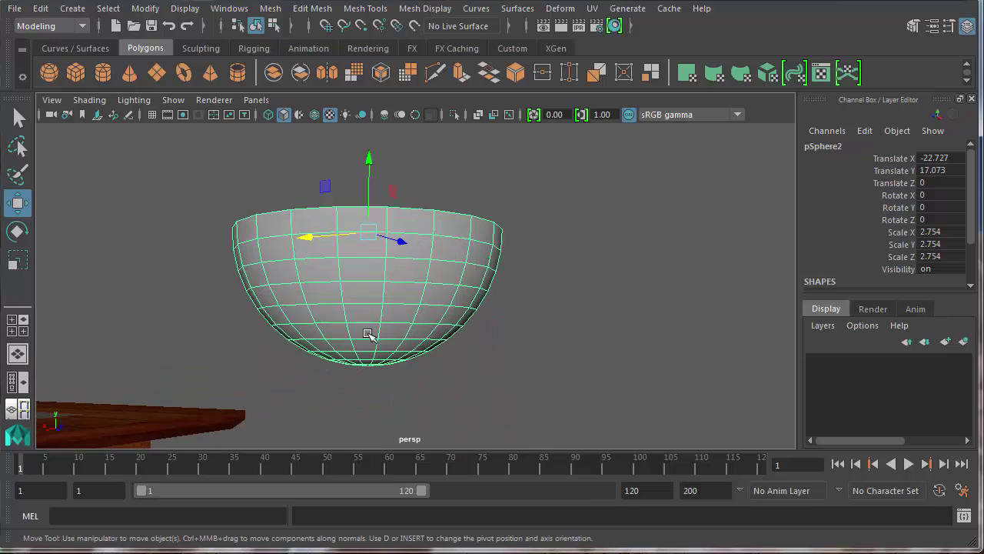
pyautogui.moveTo(367, 334)
pyautogui.keyDown('alt'); pyautogui.mouseDown()
pyautogui.moveTo(380, 277)
pyautogui.moveTo(400, 300)
pyautogui.moveTo(386, 260)
pyautogui.moveTo(362, 343)
pyautogui.mouseUp(); pyautogui.keyUp('alt')
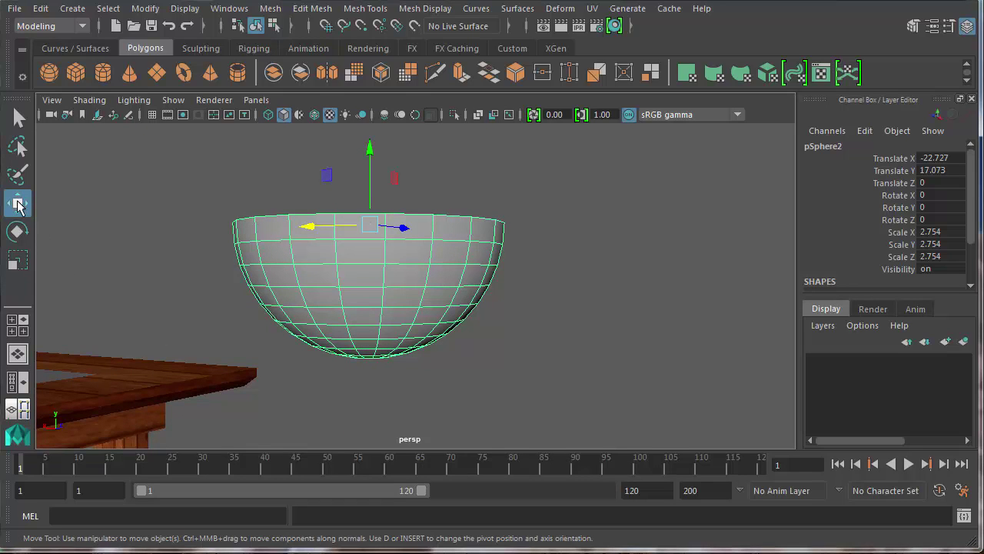
# Open the Move tool's settings and enable Soft Select
pyautogui.doubleClick(19, 204)
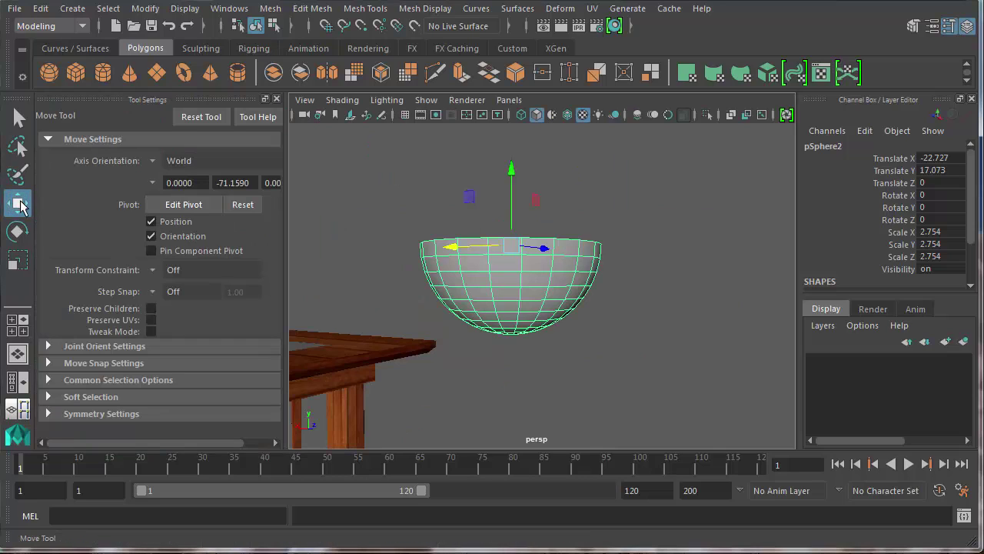
pyautogui.click(53, 396)
pyautogui.scroll(-3, 52, 396)
pyautogui.click(152, 323)
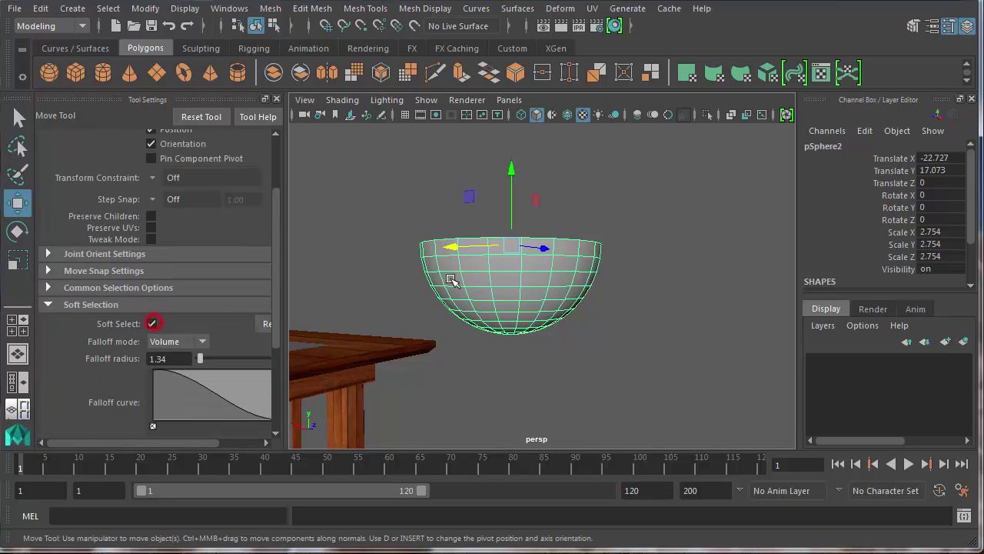
# Switch the bowl to vertex selection and select the center vertex at its underside
pyautogui.moveTo(487, 278); pyautogui.dragTo(475, 312, button='right')
pyautogui.keyDown('alt'); pyautogui.moveTo(505, 318); pyautogui.dragTo(508, 251); pyautogui.keyUp('alt')
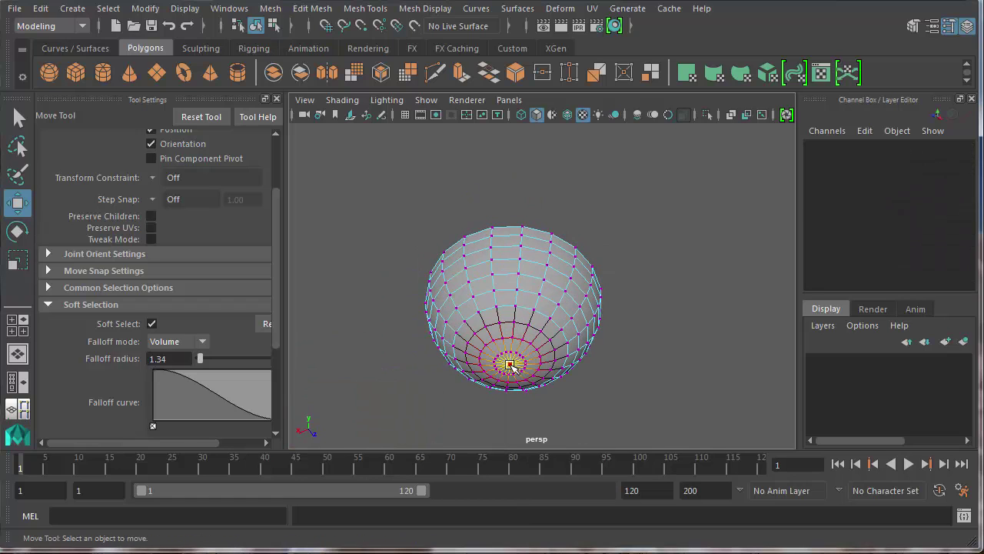
pyautogui.click(509, 365)
pyautogui.moveTo(560, 374)
pyautogui.keyDown('alt'); pyautogui.mouseDown()
pyautogui.moveTo(554, 395)
pyautogui.moveTo(547, 370)
pyautogui.mouseUp(); pyautogui.keyUp('alt')
pyautogui.scroll(3, 547, 370)
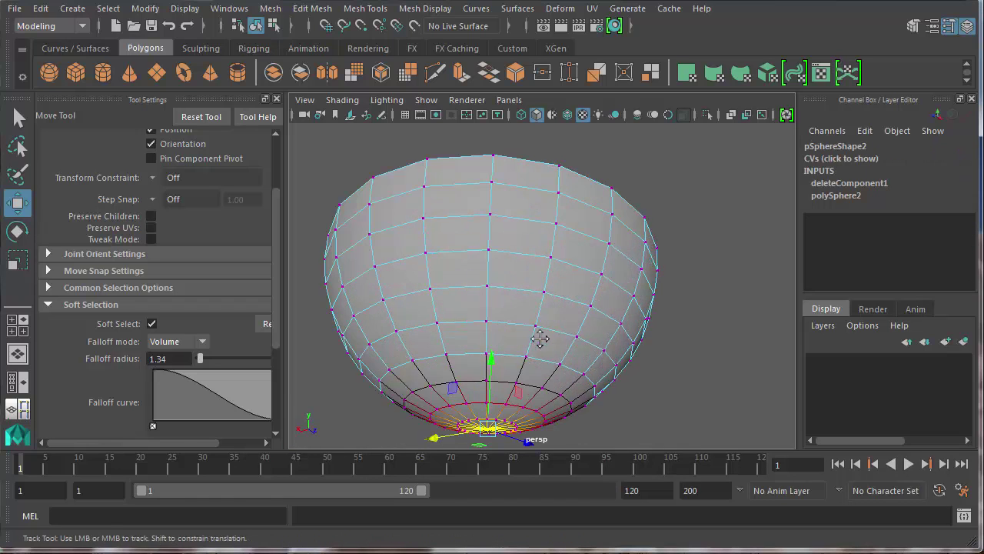
pyautogui.keyDown('alt'); pyautogui.moveTo(536, 321); pyautogui.dragTo(525, 240, button='middle'); pyautogui.keyUp('alt')
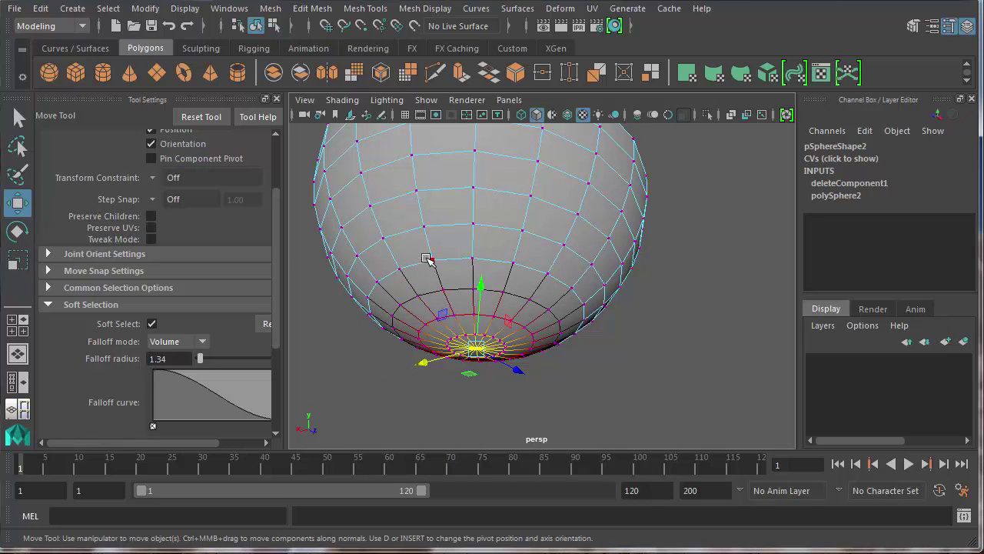
pyautogui.keyDown('alt'); pyautogui.moveTo(454, 332); pyautogui.dragTo(456, 342); pyautogui.keyUp('alt')
# Try raising the bottom vertex with a soft-selection falloff radius of 1.50, and undo the move
pyautogui.click(199, 360)
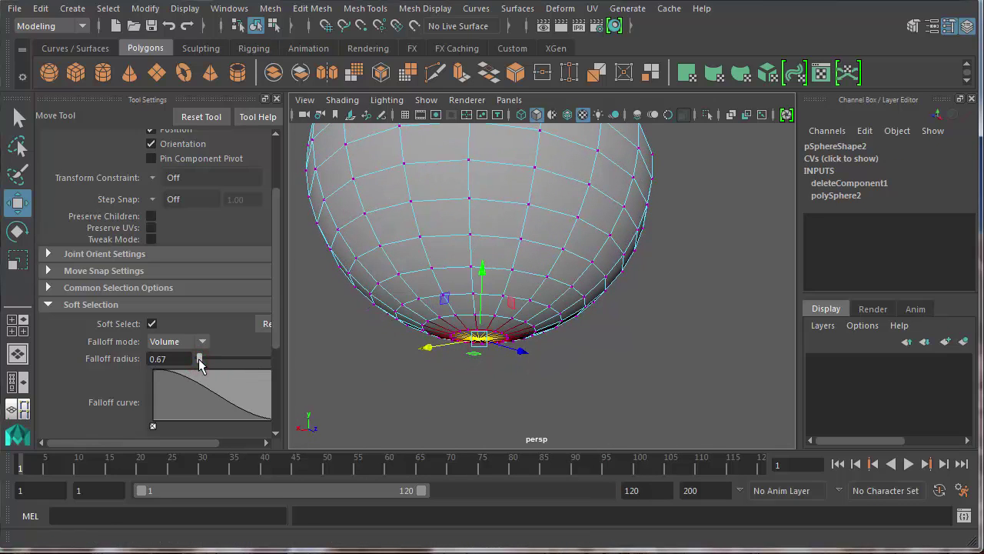
pyautogui.click(200, 359)
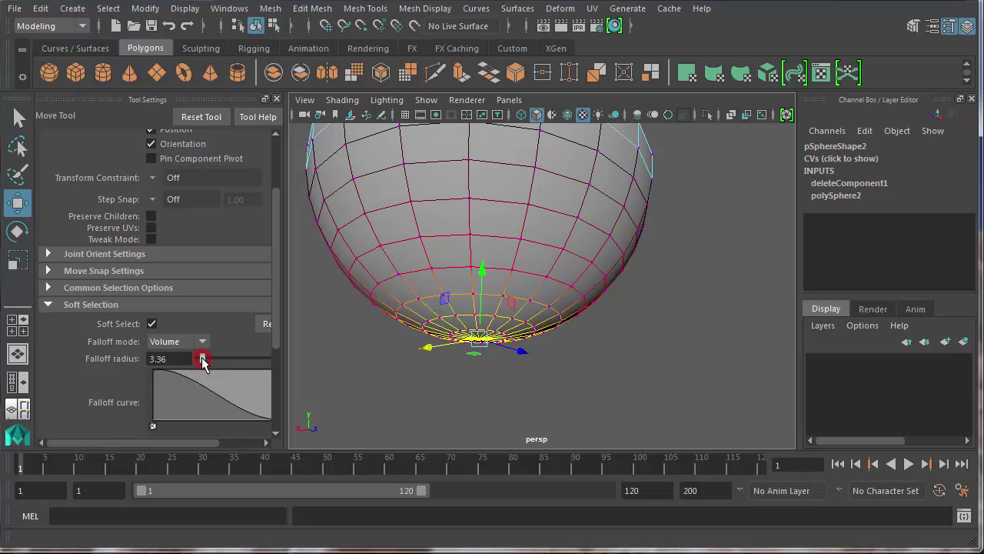
pyautogui.moveTo(204, 363); pyautogui.dragTo(186, 358)
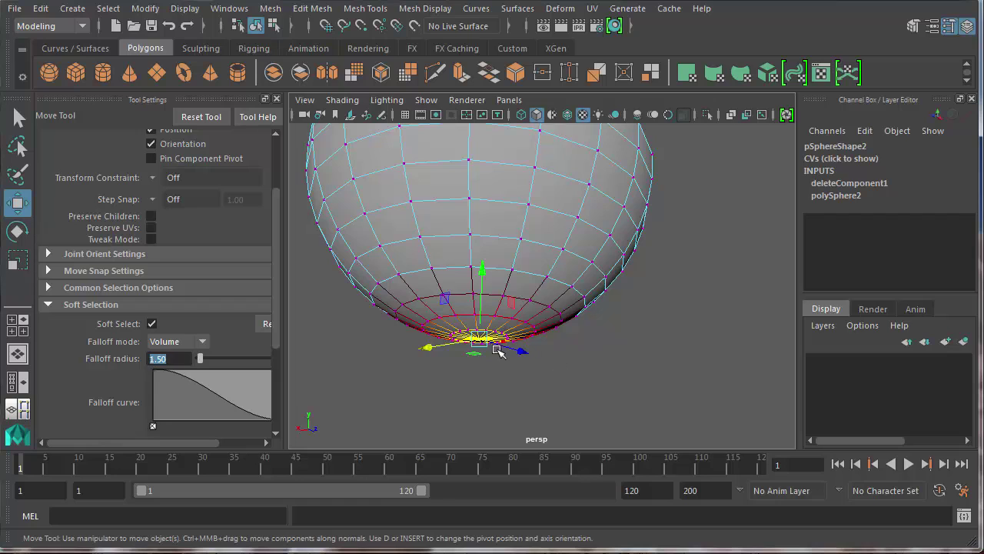
pyautogui.keyDown('alt'); pyautogui.moveTo(497, 350); pyautogui.dragTo(478, 279); pyautogui.keyUp('alt')
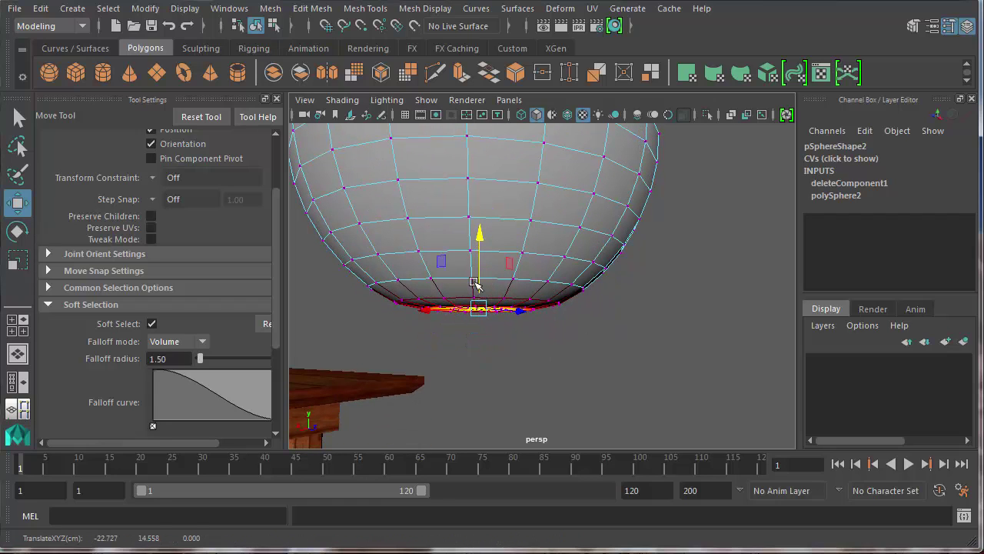
pyautogui.hotkey('ctrl', 'z')
# Set the soft-selection falloff radius to 2 and raise the bottom center vertex to flatten the bowl's base
pyautogui.write('2')
pyautogui.press('Return')
pyautogui.keyDown('alt'); pyautogui.moveTo(458, 291); pyautogui.dragTo(459, 359, button='middle'); pyautogui.keyUp('alt')
pyautogui.scroll(-3, 460, 360)
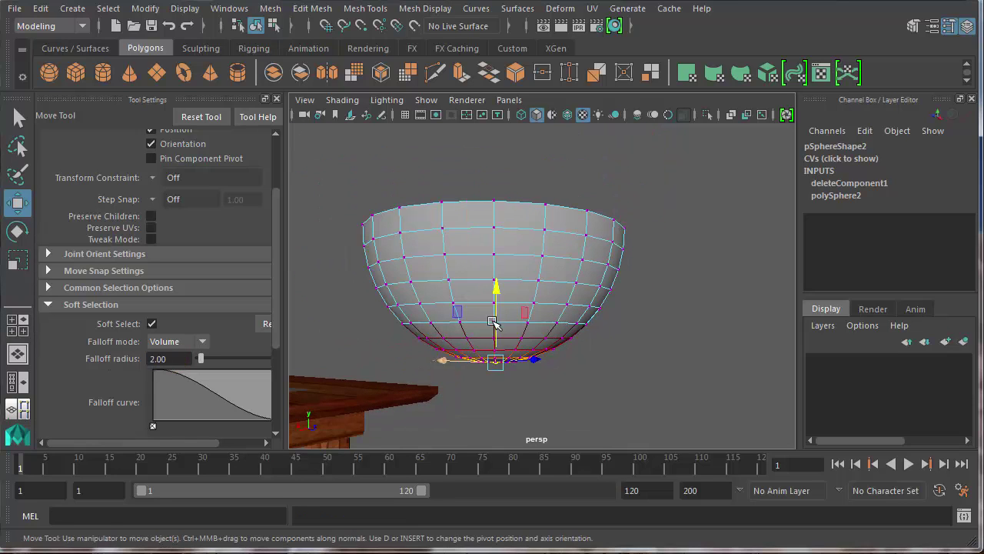
# Raise the bottom center vertex with soft selection to flatten the bowl's base, and check the shape from below and above
pyautogui.moveTo(496, 318); pyautogui.dragTo(497, 319)
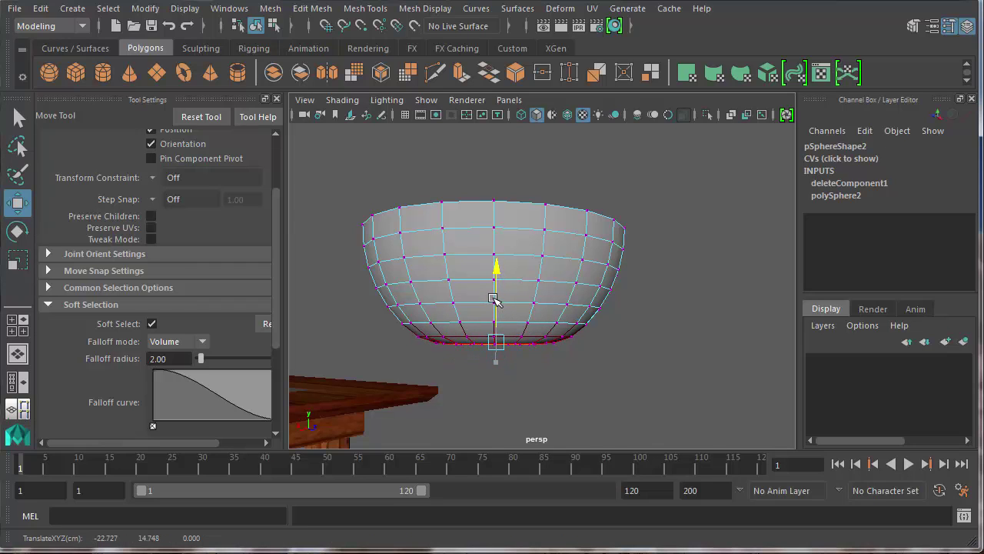
pyautogui.moveTo(507, 364)
pyautogui.keyDown('alt'); pyautogui.mouseDown()
pyautogui.moveTo(530, 373)
pyautogui.moveTo(523, 345)
pyautogui.moveTo(441, 391)
pyautogui.moveTo(409, 377)
pyautogui.moveTo(457, 333)
pyautogui.moveTo(530, 321)
pyautogui.moveTo(543, 291)
pyautogui.moveTo(521, 377)
pyautogui.mouseUp(); pyautogui.keyUp('alt')
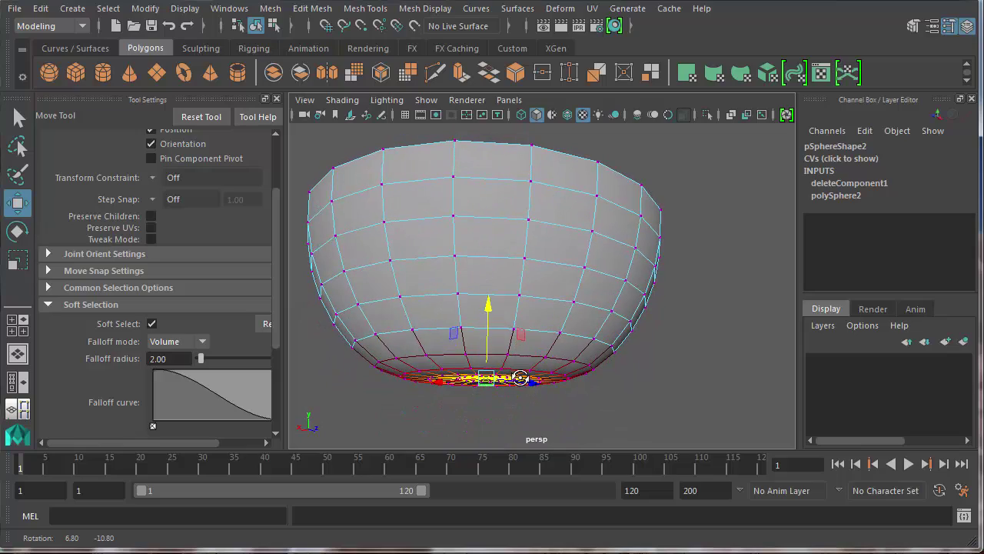
pyautogui.keyDown('alt'); pyautogui.moveTo(521, 377); pyautogui.dragTo(504, 349, button='right'); pyautogui.keyUp('alt')
pyautogui.keyDown('alt'); pyautogui.moveTo(504, 349); pyautogui.dragTo(523, 402); pyautogui.keyUp('alt')
# Return the bowl to object mode, turn off Soft Select and close the Move tool's settings
pyautogui.rightClick(537, 275)
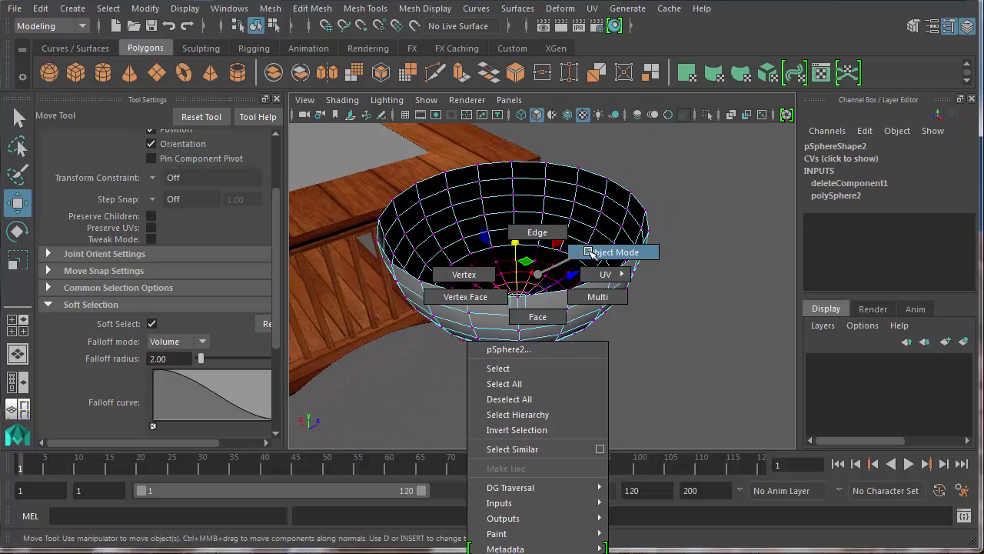
pyautogui.click(591, 253)
pyautogui.click(473, 280)
pyautogui.click(152, 324)
pyautogui.click(152, 324)
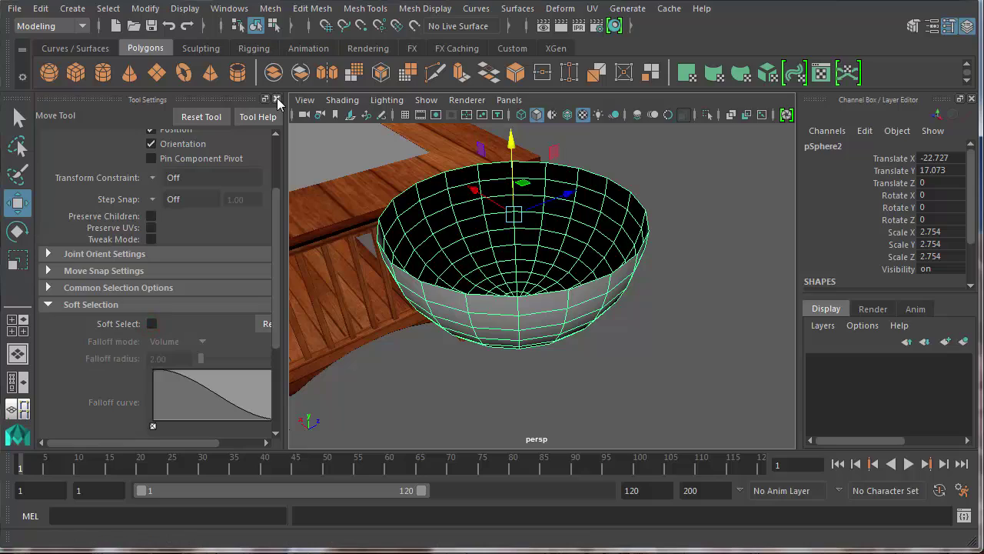
pyautogui.click(277, 100)
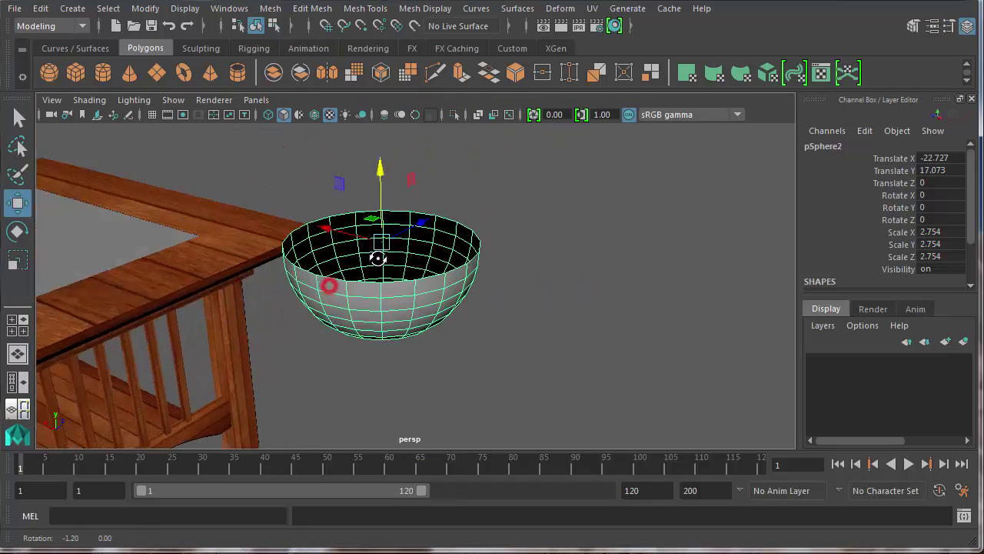
# Extrude the whole bowl with a thickness of 0.2 to give it a solid wall, and return it to object mode
pyautogui.moveTo(330, 285)
pyautogui.keyDown('alt'); pyautogui.mouseDown()
pyautogui.moveTo(389, 266)
pyautogui.moveTo(395, 248)
pyautogui.moveTo(343, 281)
pyautogui.mouseUp(); pyautogui.keyUp('alt')
pyautogui.moveTo(420, 224); pyautogui.dragTo(438, 240, button='right')
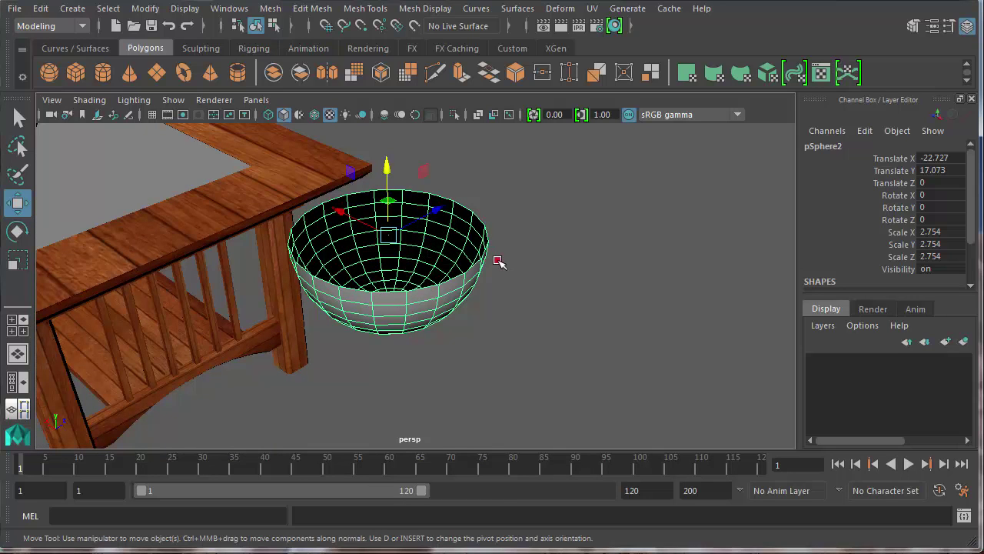
pyautogui.click(498, 260)
pyautogui.click(438, 255)
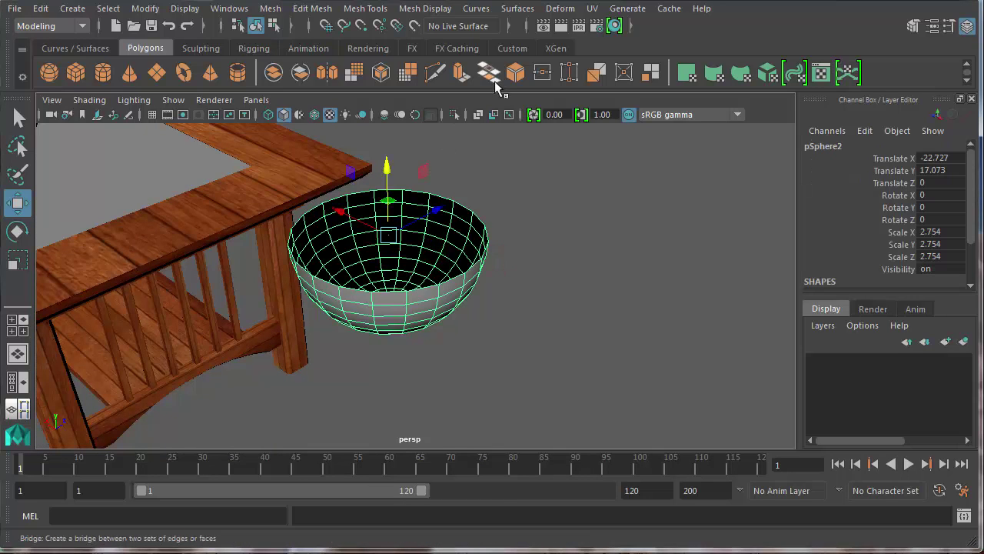
pyautogui.click(459, 74)
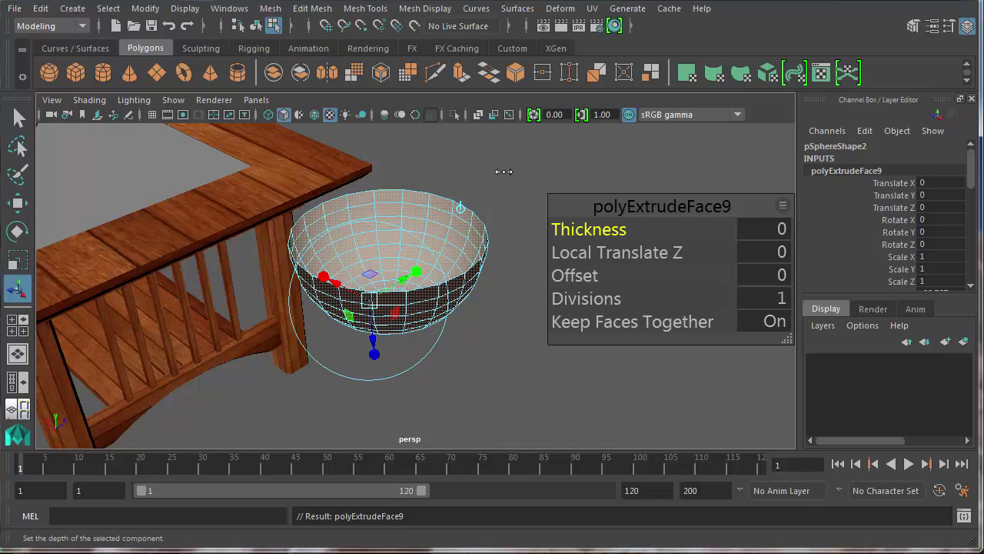
pyautogui.moveTo(504, 172)
pyautogui.mouseDown(button='middle')
pyautogui.moveTo(513, 168)
pyautogui.moveTo(500, 173)
pyautogui.mouseUp(button='middle')
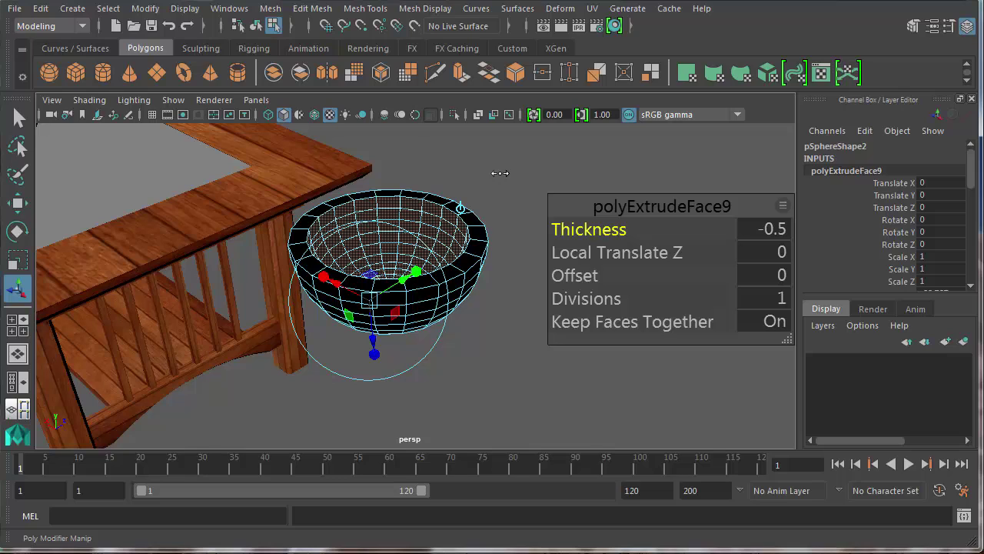
pyautogui.moveTo(500, 173); pyautogui.dragTo(505, 171, button='middle')
pyautogui.scroll(-2, 583, 188)
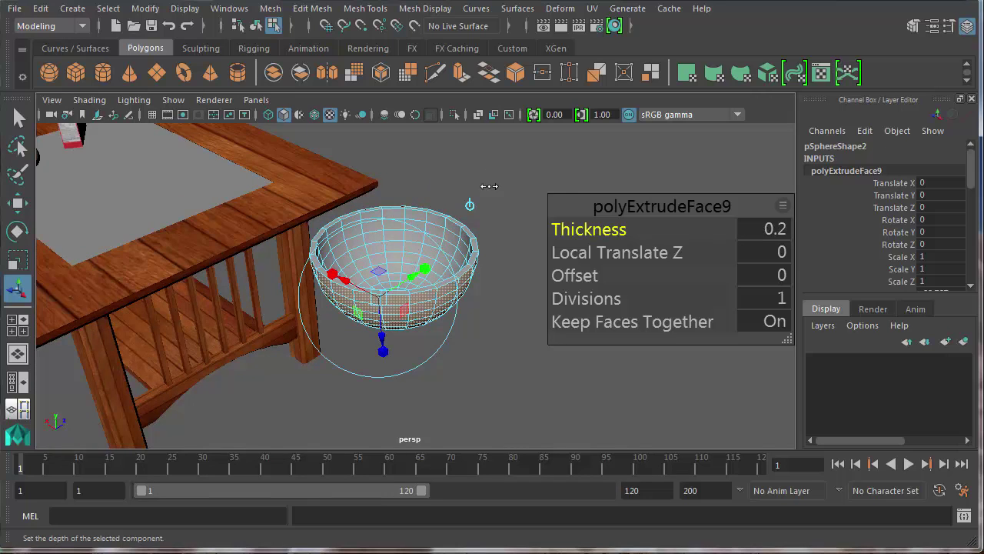
pyautogui.scroll(2, 483, 173)
pyautogui.scroll(2, 492, 192)
pyautogui.keyDown('alt'); pyautogui.moveTo(472, 201); pyautogui.dragTo(436, 273, button='middle'); pyautogui.keyUp('alt')
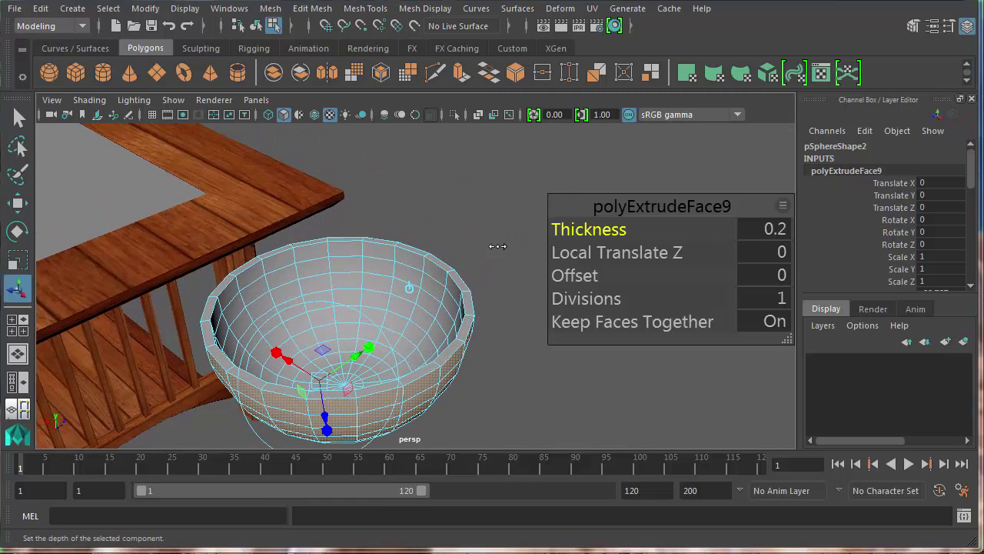
pyautogui.moveTo(499, 246); pyautogui.dragTo(499, 246, button='middle')
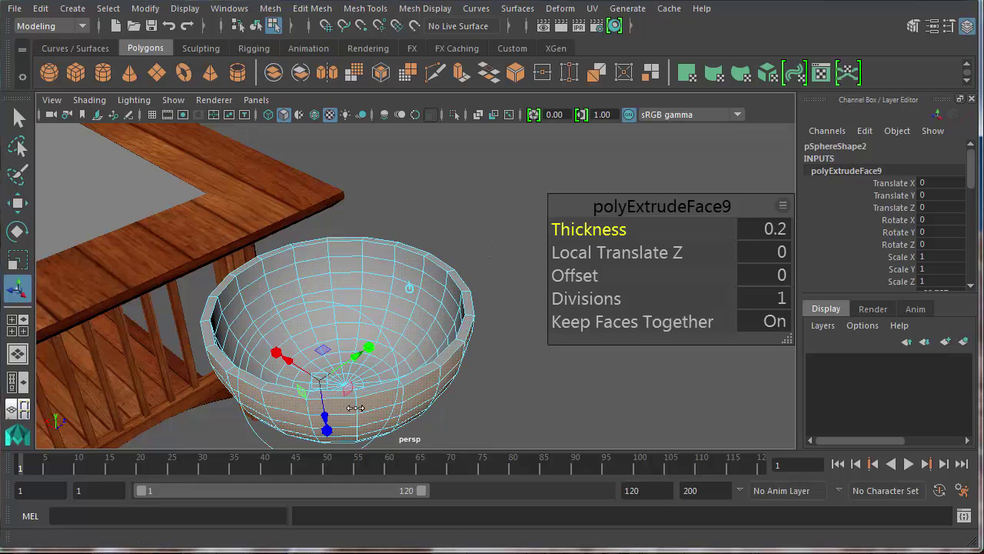
pyautogui.moveTo(460, 350); pyautogui.dragTo(527, 272, button='right')
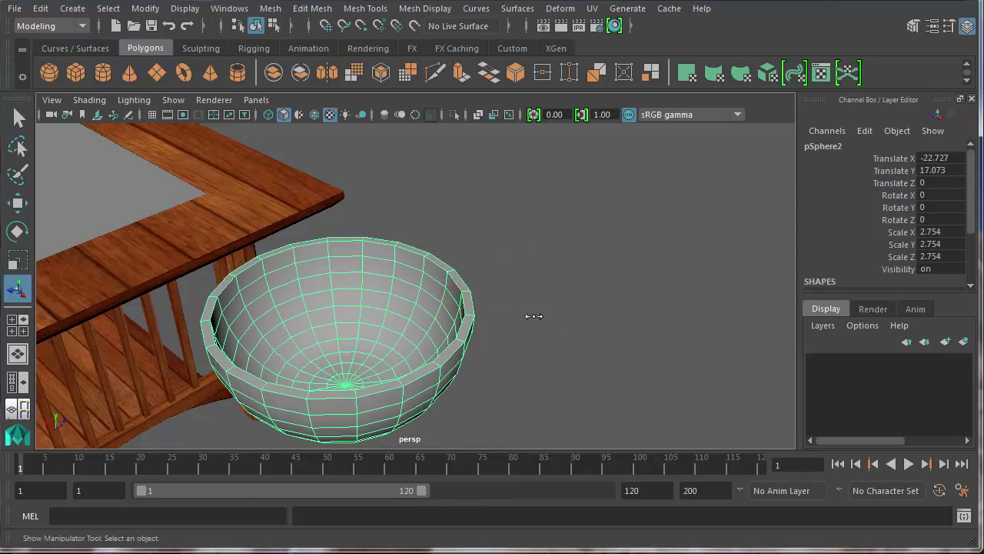
# Examine the thickened bowl's rim and interior with the smooth mesh preview, and return to the unsmoothed display
pyautogui.keyDown('alt'); pyautogui.moveTo(527, 314); pyautogui.dragTo(577, 281); pyautogui.keyUp('alt')
pyautogui.scroll(-2, 391, 254)
pyautogui.scroll(4, 368, 262)
pyautogui.keyDown('alt'); pyautogui.moveTo(369, 262); pyautogui.dragTo(410, 242); pyautogui.keyUp('alt')
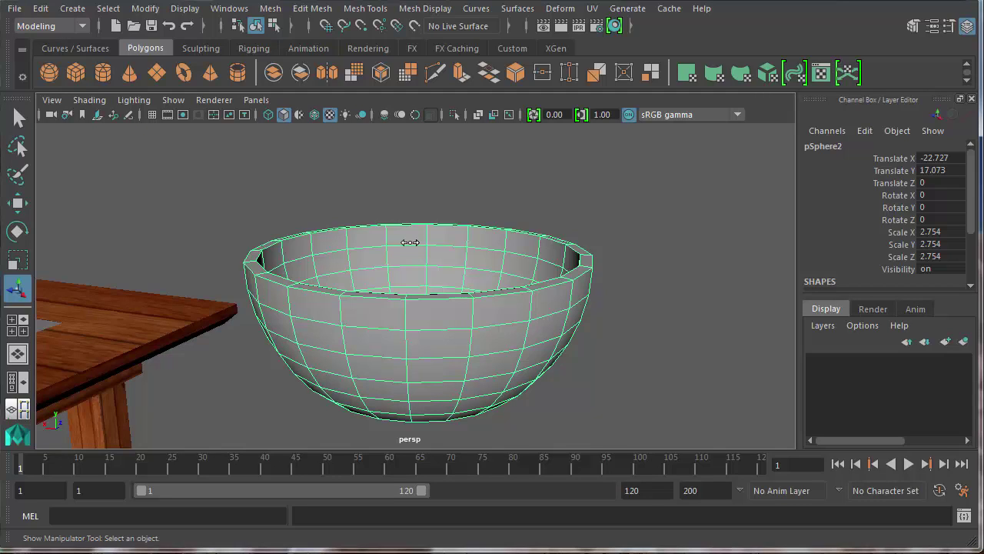
pyautogui.press('2')
pyautogui.scroll(2, 409, 275)
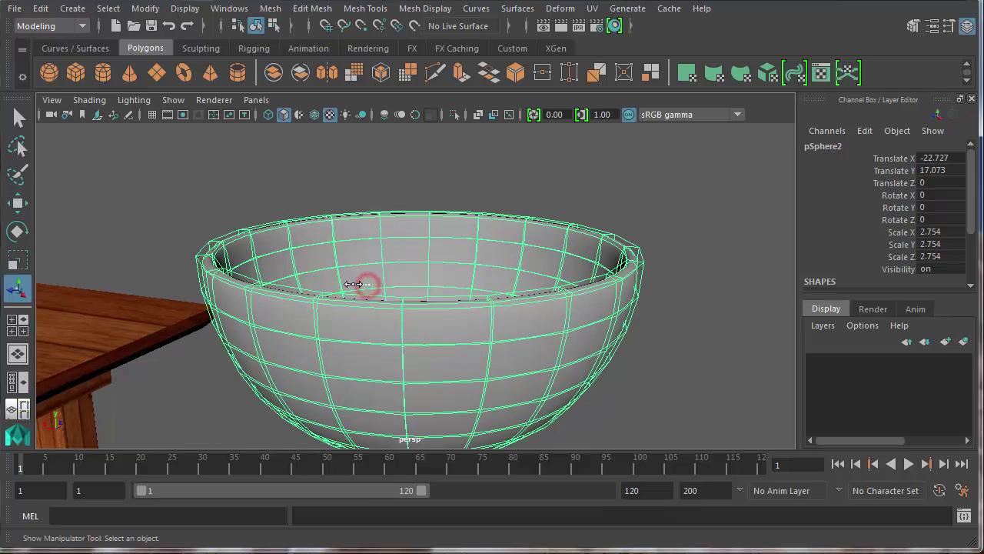
pyautogui.keyDown('alt'); pyautogui.moveTo(264, 295); pyautogui.dragTo(292, 354); pyautogui.keyUp('alt')
pyautogui.keyDown('alt'); pyautogui.moveTo(292, 354); pyautogui.dragTo(303, 347, button='right'); pyautogui.keyUp('alt')
pyautogui.keyDown('alt'); pyautogui.moveTo(303, 347); pyautogui.dragTo(345, 303); pyautogui.keyUp('alt')
pyautogui.scroll(-3, 345, 303)
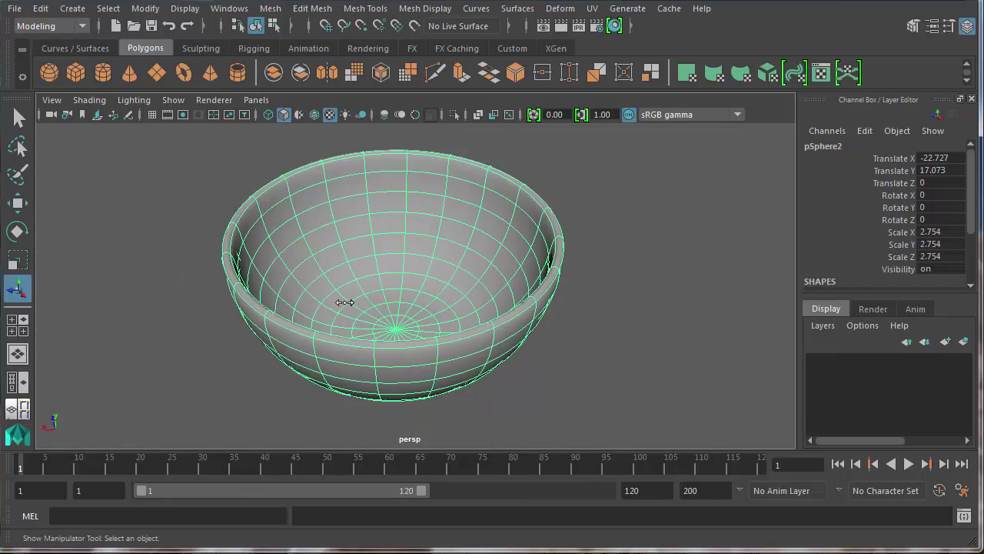
pyautogui.press('1')
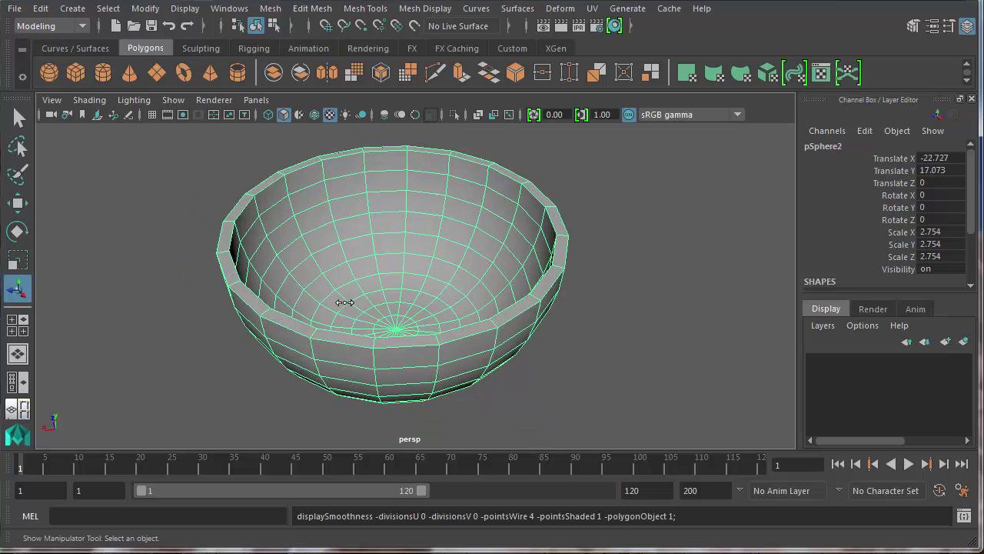
# Look up the mesh Smooth command without applying it, and compare the bowl's full smooth preview with its faceted display
pyautogui.click(270, 8)
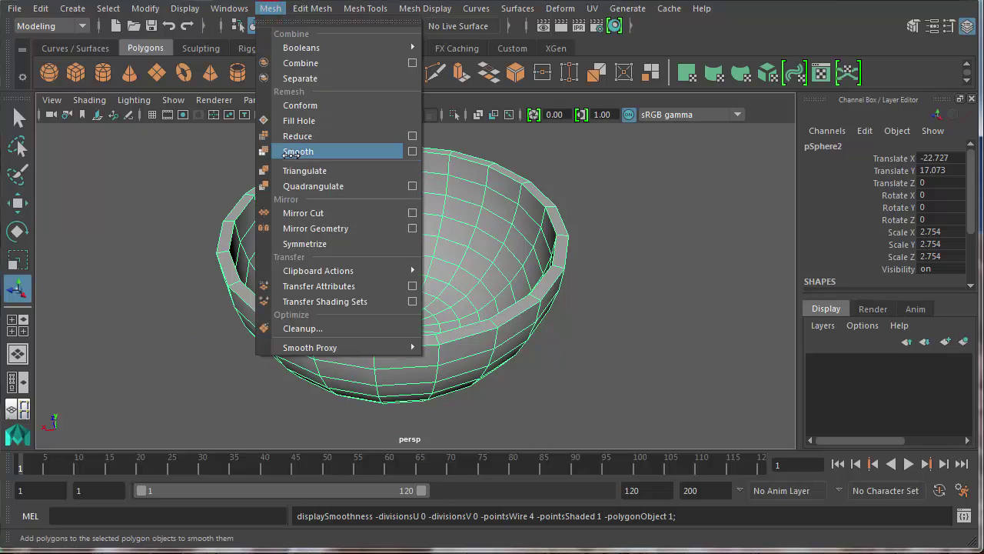
pyautogui.click(270, 9)
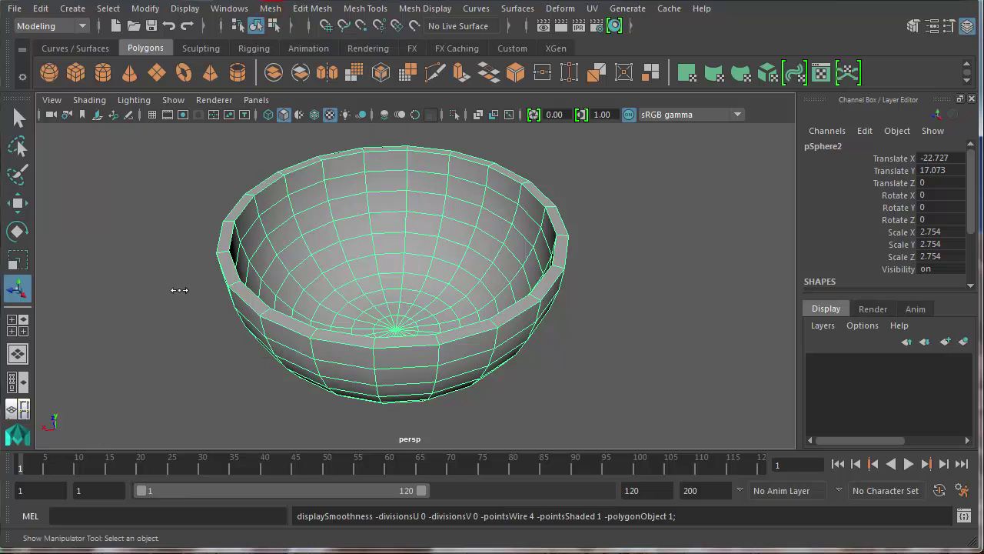
pyautogui.press('f')
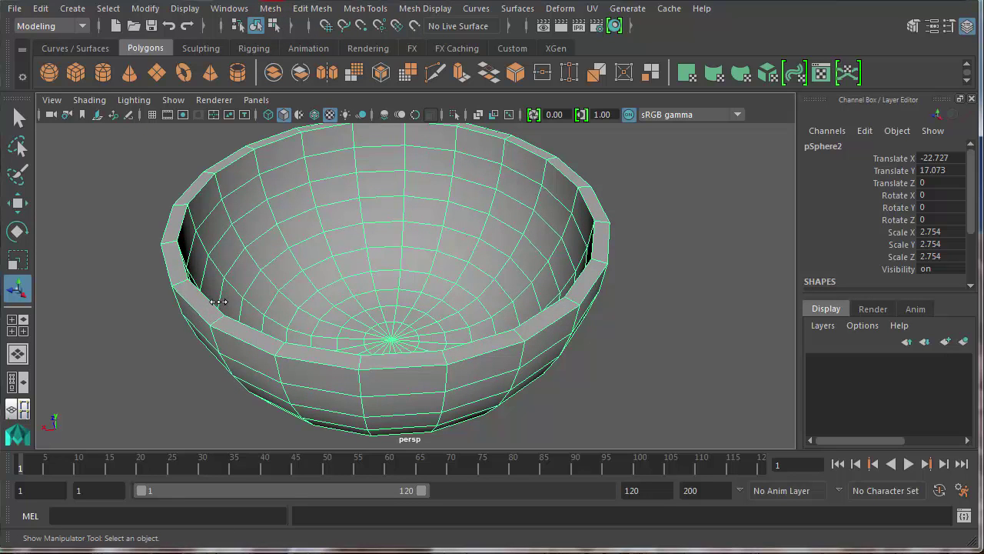
pyautogui.press('3')
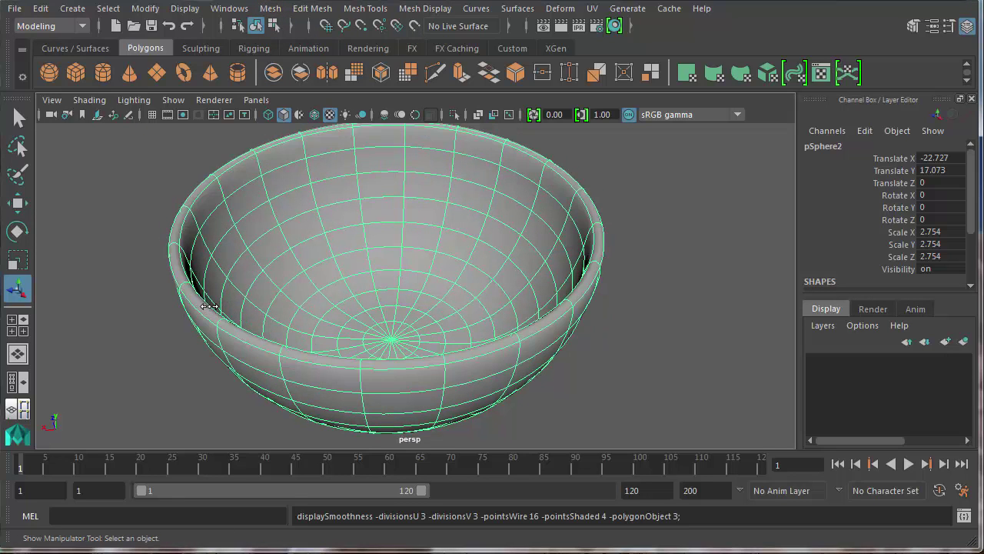
pyautogui.press('1')
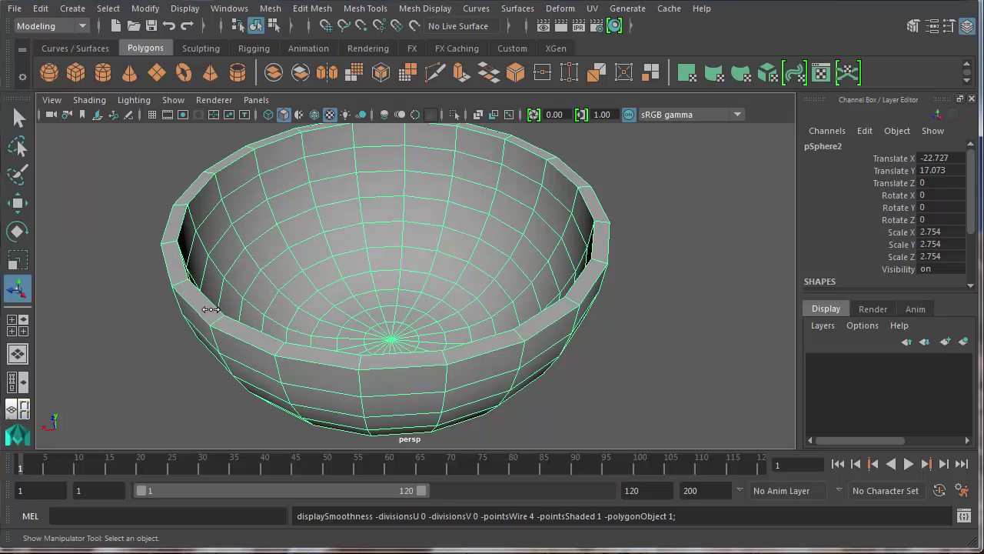
# Select the edge loop on the bowl's outer rim and bevel it with 1 segment, reducing the fraction to narrow the bevel
pyautogui.rightClick(206, 310)
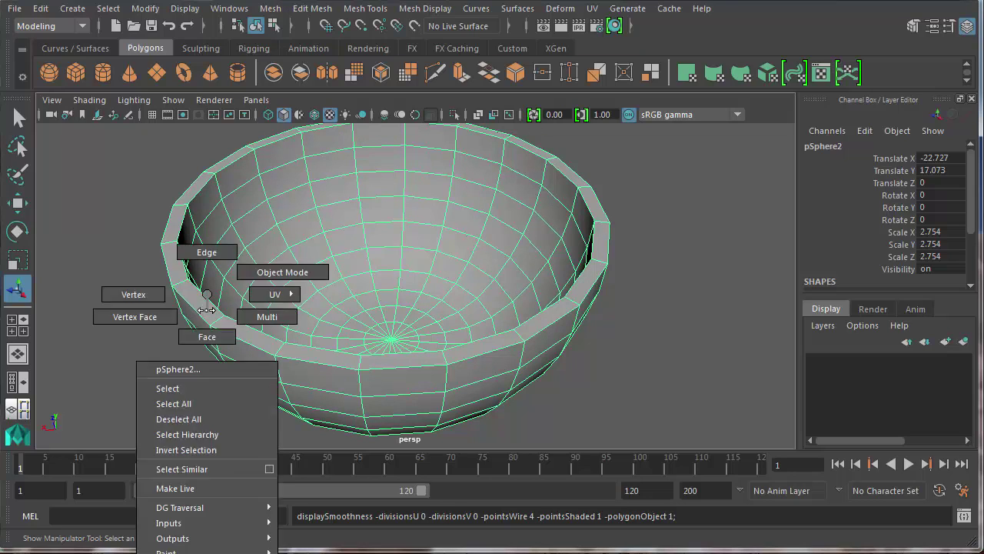
pyautogui.moveTo(214, 292); pyautogui.dragTo(207, 253, button='right')
pyautogui.click(192, 304)
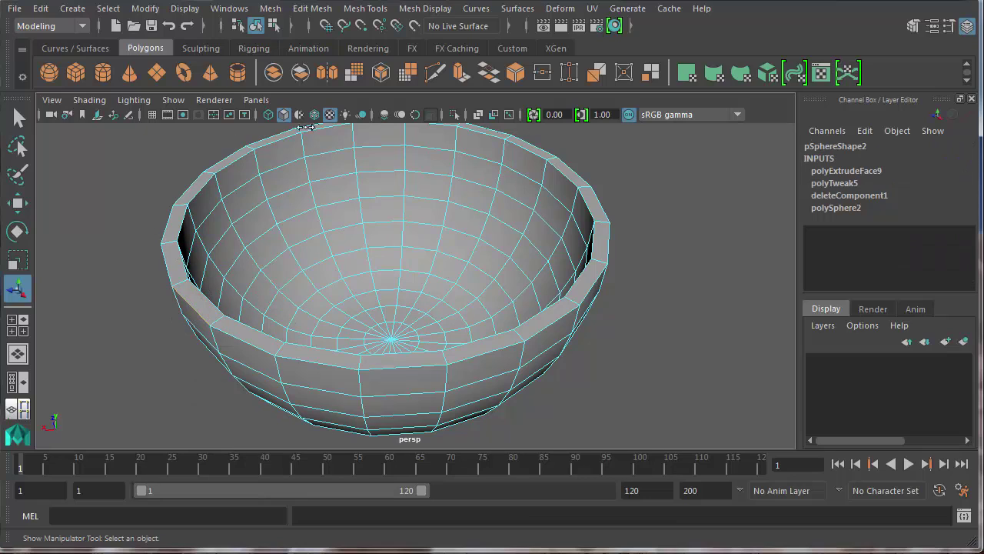
pyautogui.doubleClick(195, 307)
pyautogui.scroll(2, 262, 341)
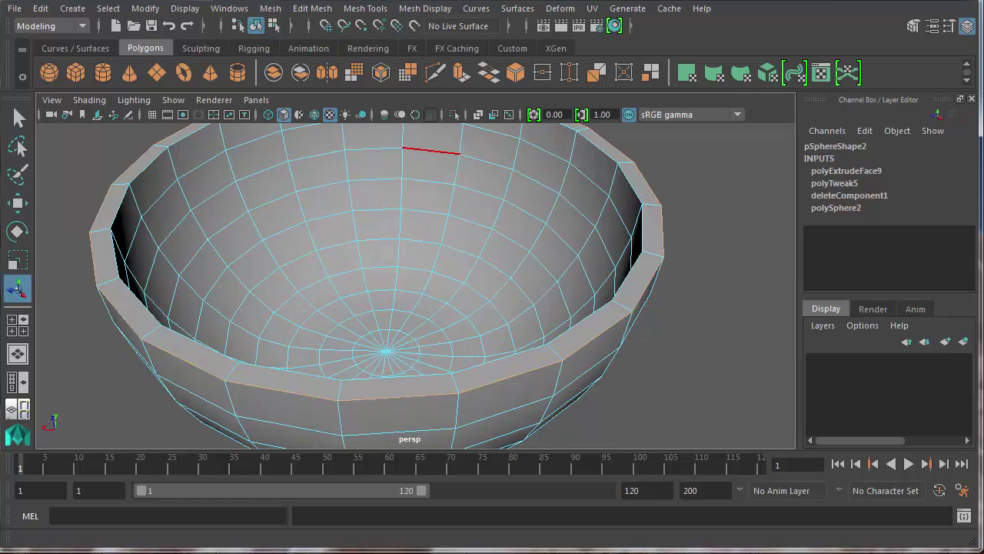
pyautogui.click(326, 8)
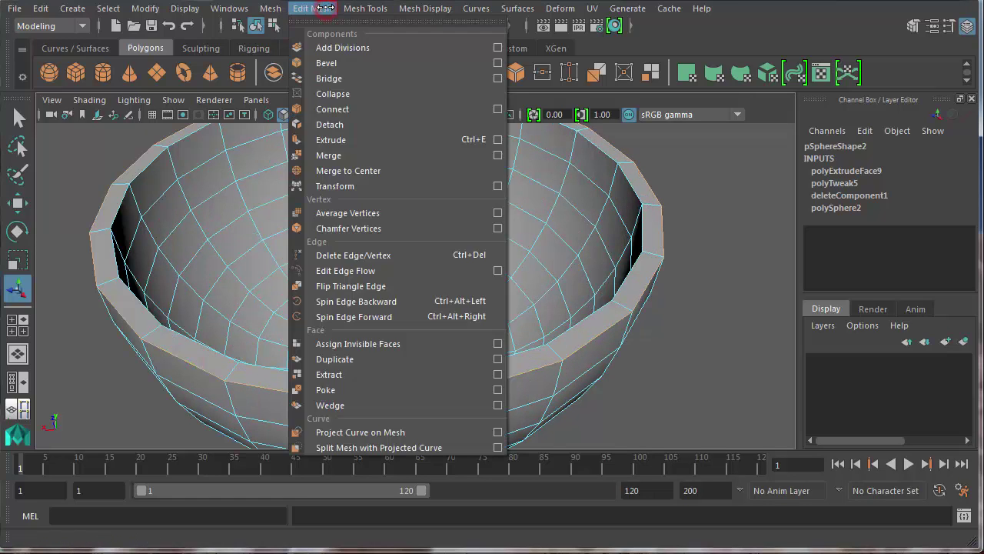
pyautogui.click(331, 63)
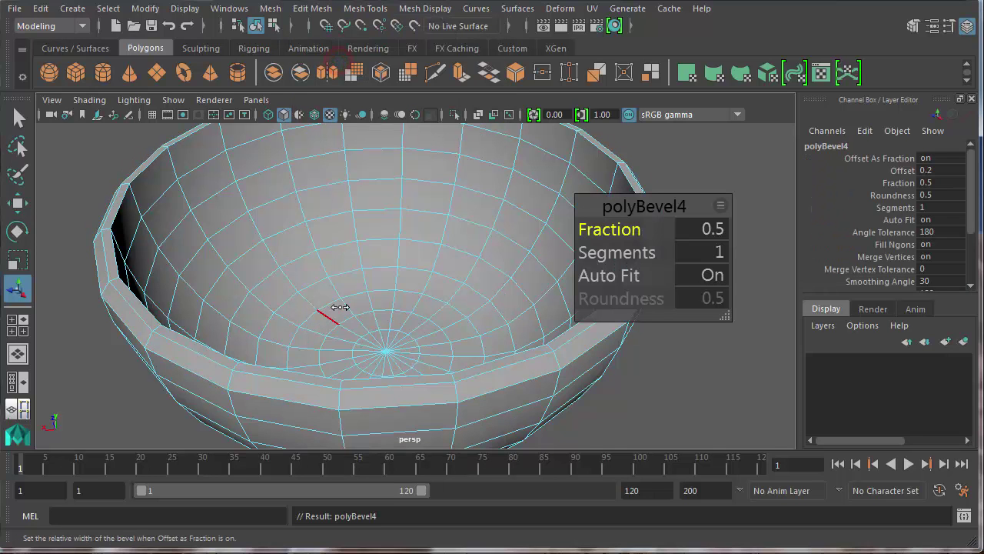
pyautogui.keyDown('alt'); pyautogui.moveTo(245, 318); pyautogui.dragTo(225, 284); pyautogui.keyUp('alt')
pyautogui.scroll(-1, 234, 257)
pyautogui.scroll(3, 250, 244)
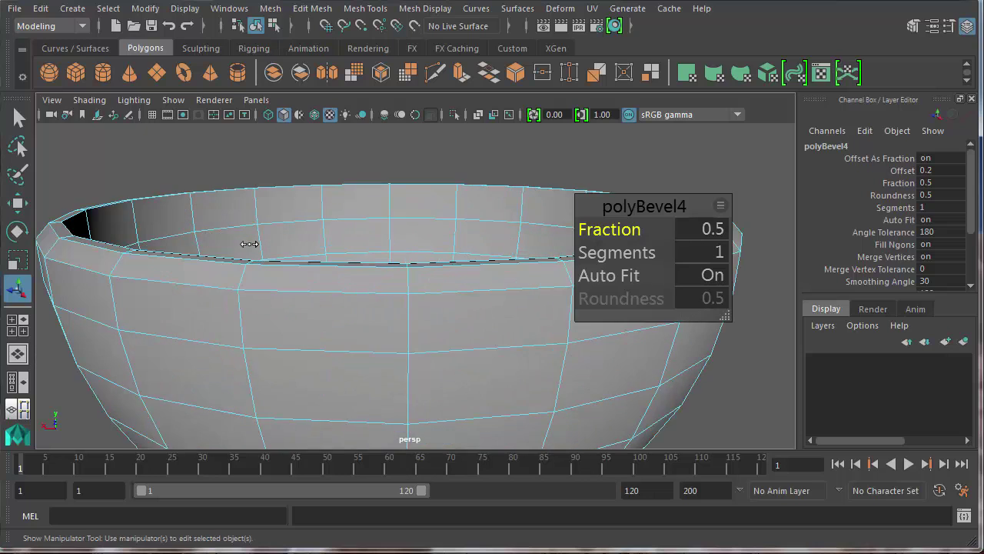
pyautogui.scroll(-1, 250, 244)
pyautogui.keyDown('alt'); pyautogui.moveTo(272, 274); pyautogui.dragTo(357, 355, button='middle'); pyautogui.keyUp('alt')
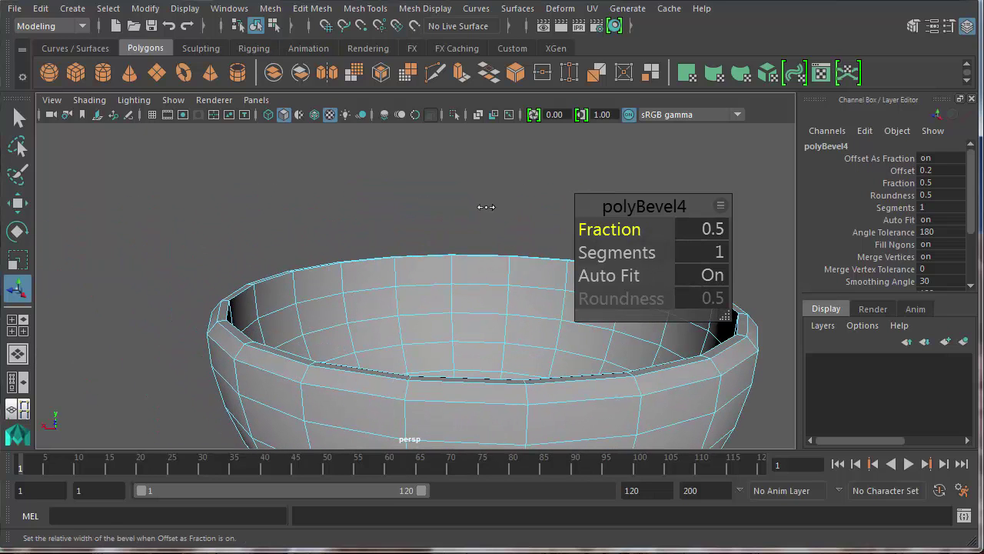
pyautogui.moveTo(486, 207); pyautogui.dragTo(484, 209, button='middle')
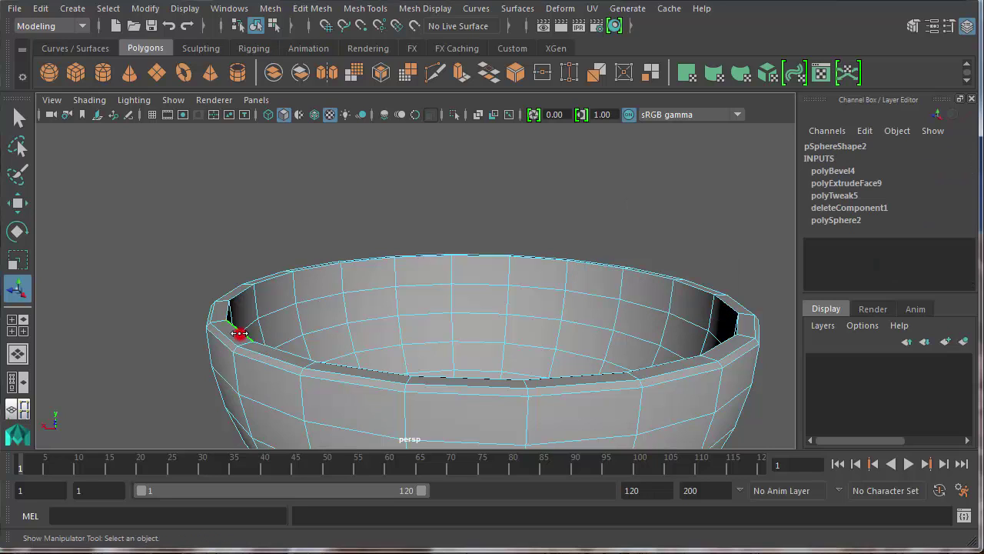
# Bevel the edge loop on the bowl's inner rim with 1 segment and a fraction of 0.2
pyautogui.click(241, 333)
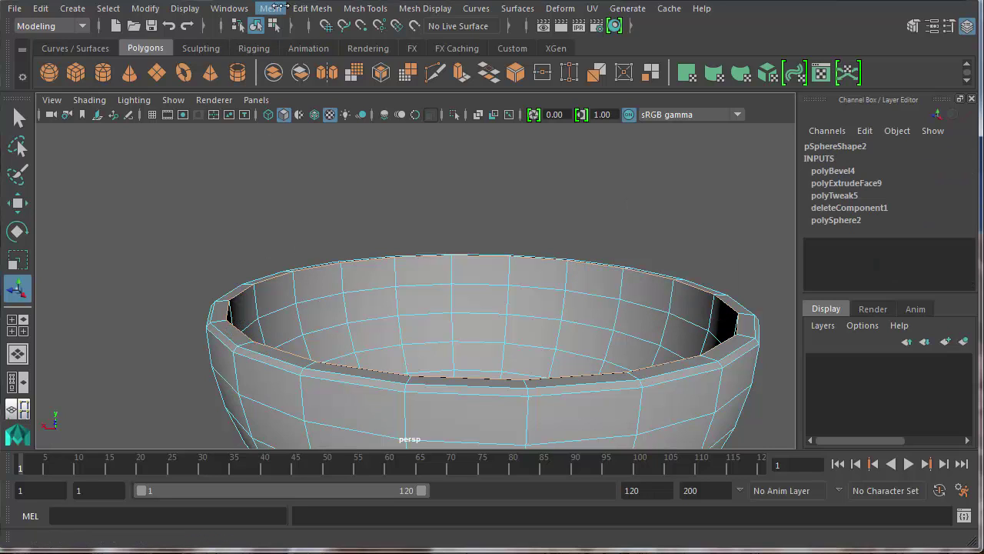
pyautogui.click(308, 7)
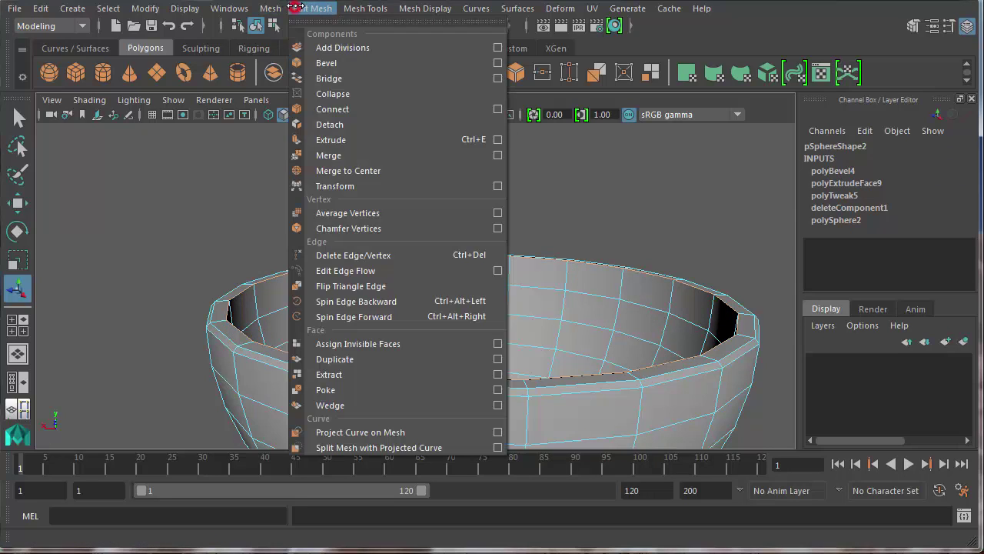
pyautogui.click(327, 63)
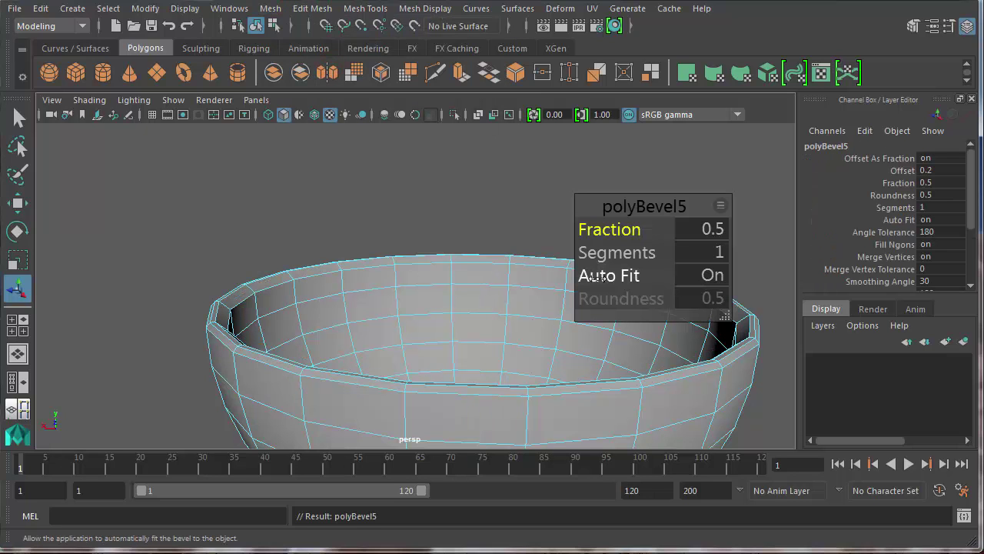
pyautogui.moveTo(466, 217); pyautogui.dragTo(465, 217)
pyautogui.scroll(-2, 203, 356)
pyautogui.scroll(4, 217, 359)
pyautogui.keyDown('alt'); pyautogui.moveTo(229, 363); pyautogui.dragTo(219, 401); pyautogui.keyUp('alt')
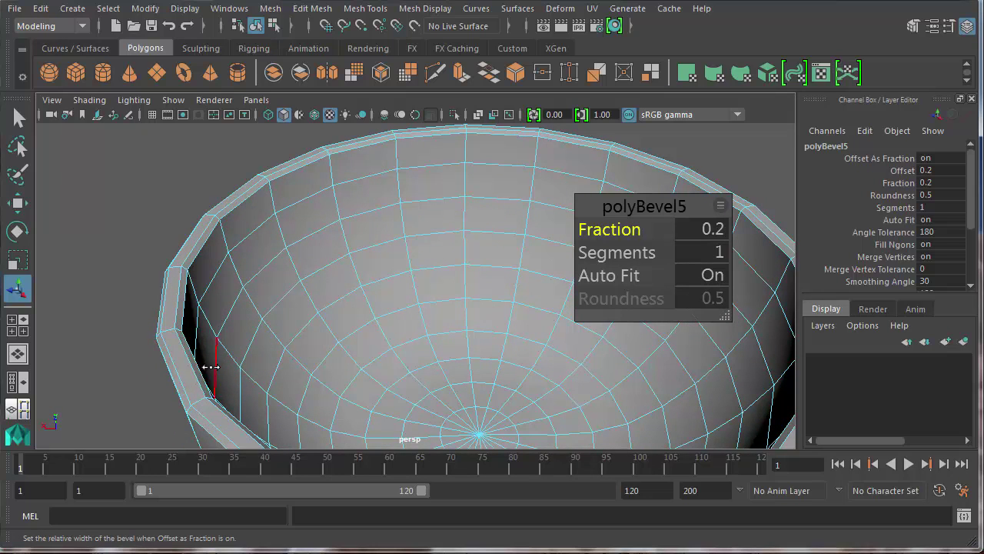
pyautogui.keyDown('alt'); pyautogui.moveTo(208, 362); pyautogui.dragTo(205, 341, button='right'); pyautogui.keyUp('alt')
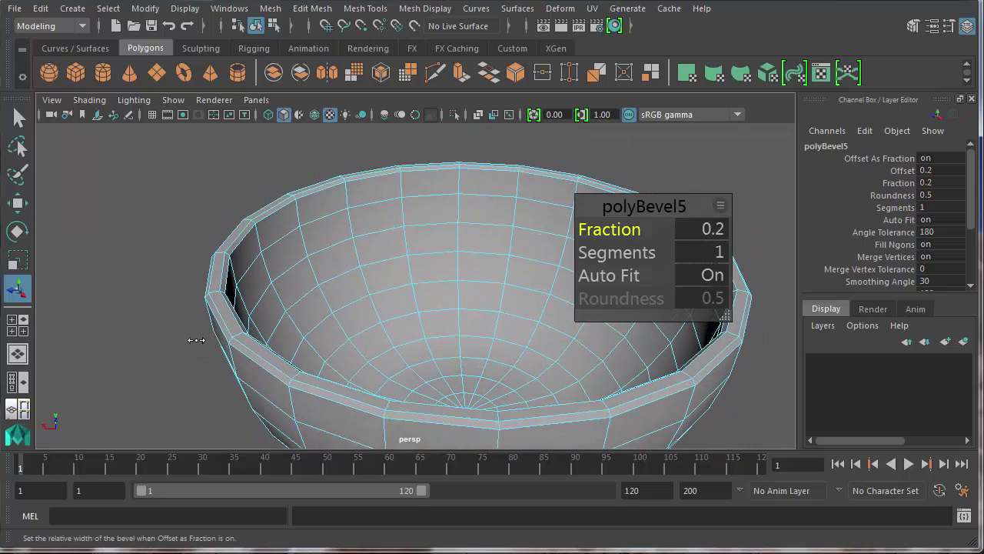
# Inspect the beveled rim with the smooth mesh preview, and return to the unsmoothed display
pyautogui.press('3')
pyautogui.keyDown('alt'); pyautogui.moveTo(197, 340); pyautogui.dragTo(173, 328); pyautogui.keyUp('alt')
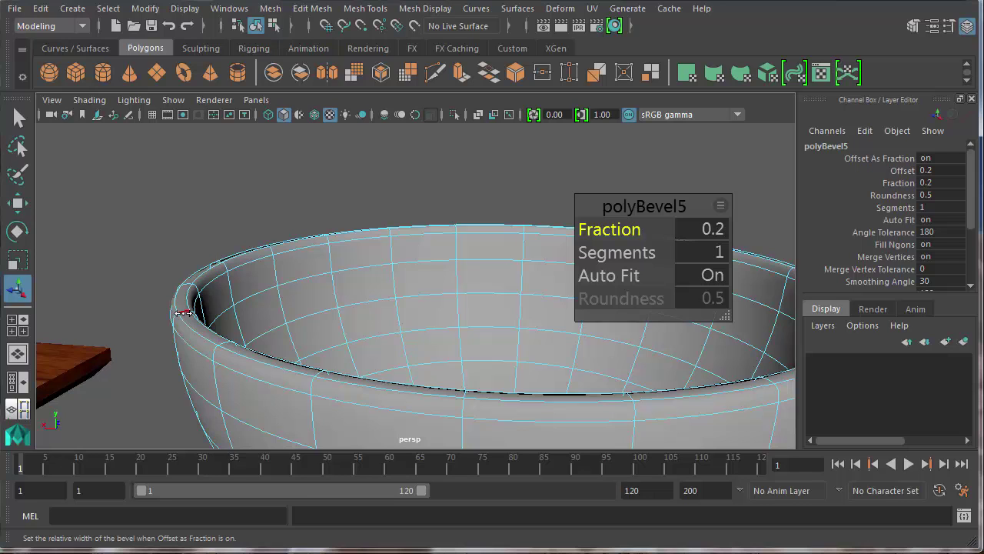
pyautogui.scroll(-2, 184, 312)
pyautogui.press('1')
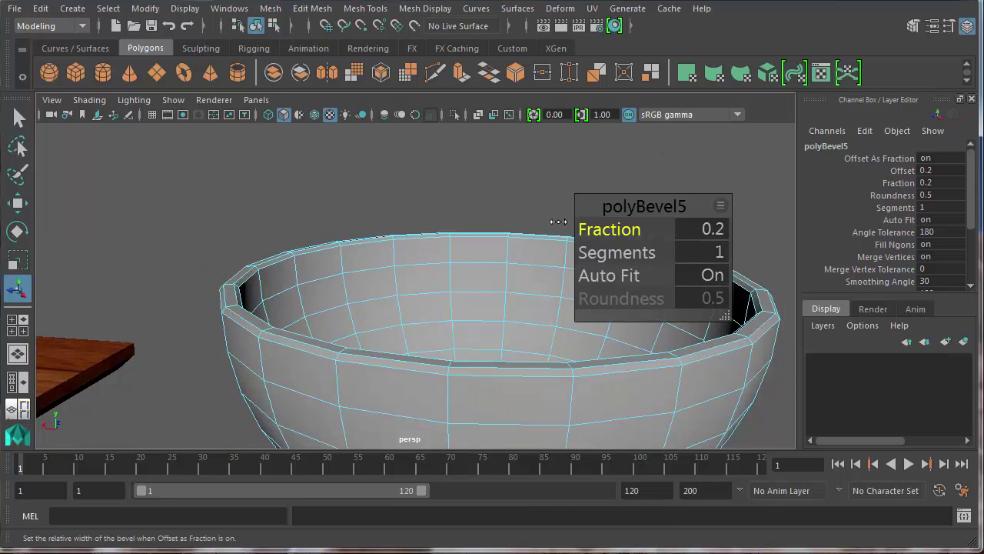
# Return the bowl to object mode and apply the mesh Smooth operation with 1 division
pyautogui.click(442, 175)
pyautogui.moveTo(428, 291); pyautogui.dragTo(501, 265, button='right')
pyautogui.moveTo(423, 295); pyautogui.dragTo(498, 274, button='right')
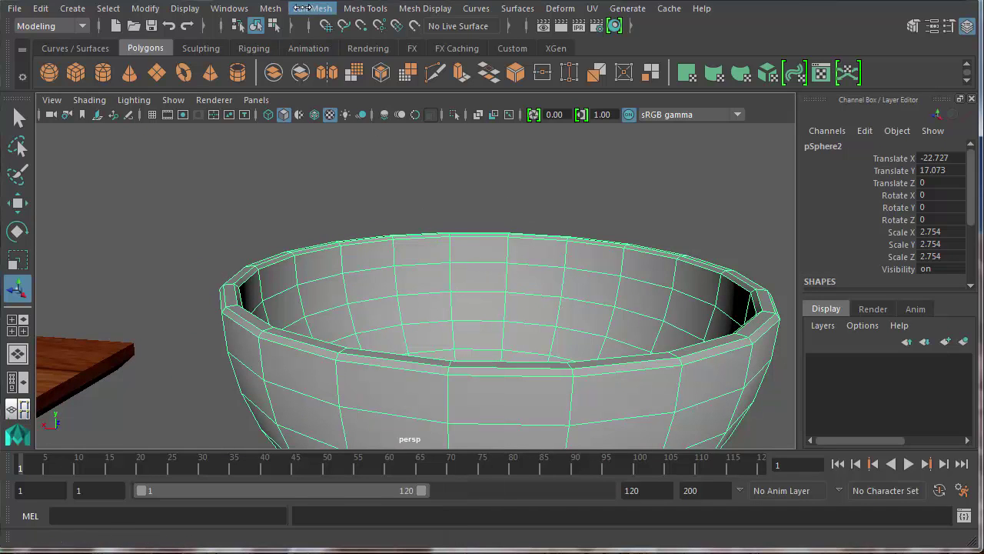
pyautogui.click(271, 8)
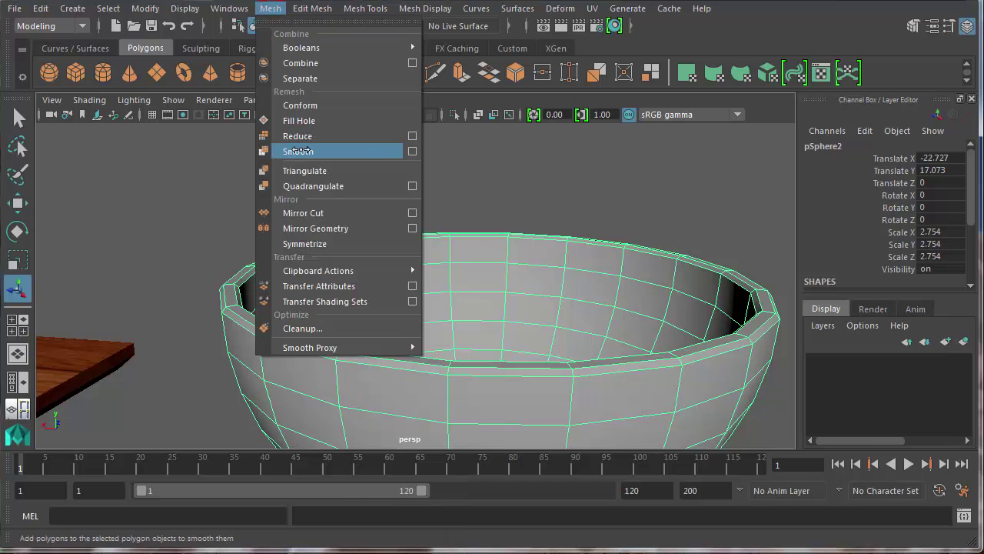
pyautogui.click(302, 150)
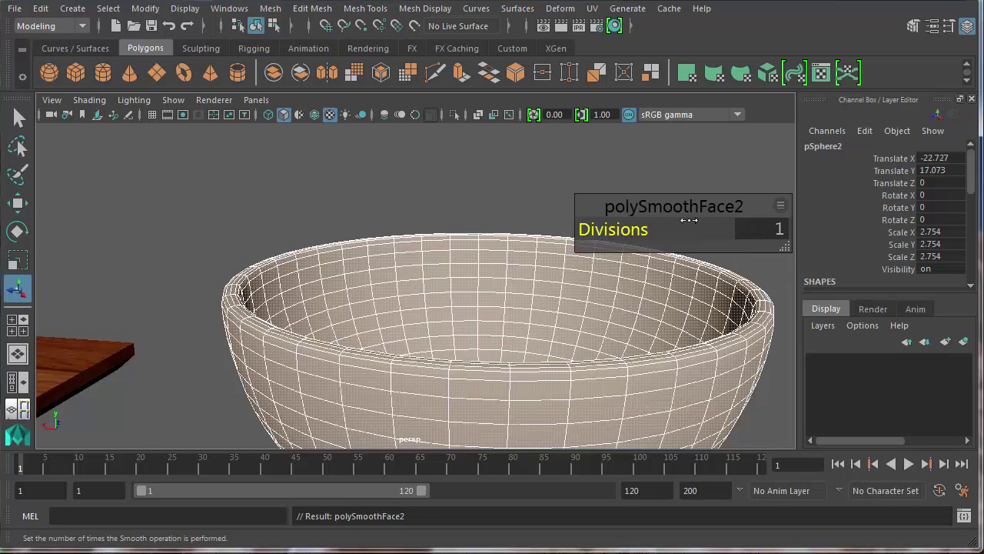
pyautogui.scroll(-4, 523, 192)
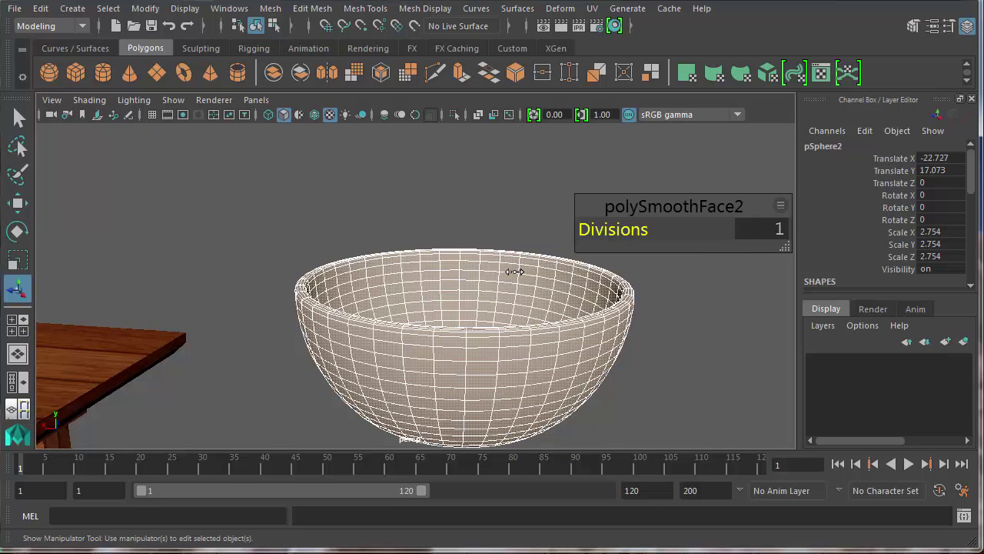
# Select the smoothed bowl and move it along X to about 10.75, towards the table's near end
pyautogui.click(483, 227)
pyautogui.click(468, 301)
pyautogui.scroll(-3, 482, 314)
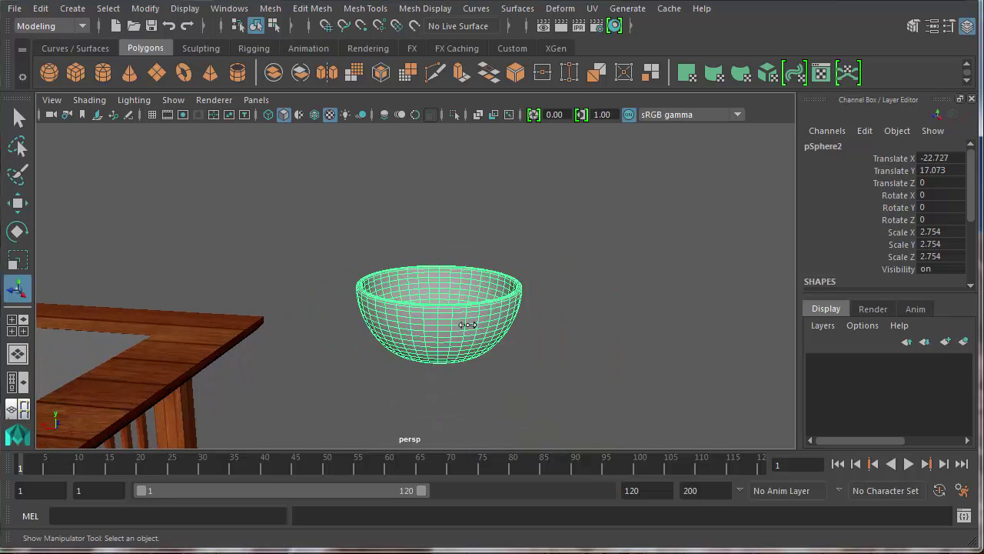
pyautogui.keyDown('alt'); pyautogui.moveTo(469, 324); pyautogui.dragTo(350, 350, button='right'); pyautogui.keyUp('alt')
pyautogui.keyDown('alt'); pyautogui.moveTo(413, 325); pyautogui.dragTo(666, 294, button='middle'); pyautogui.keyUp('alt')
pyautogui.press('w')
pyautogui.moveTo(665, 294); pyautogui.dragTo(164, 342)
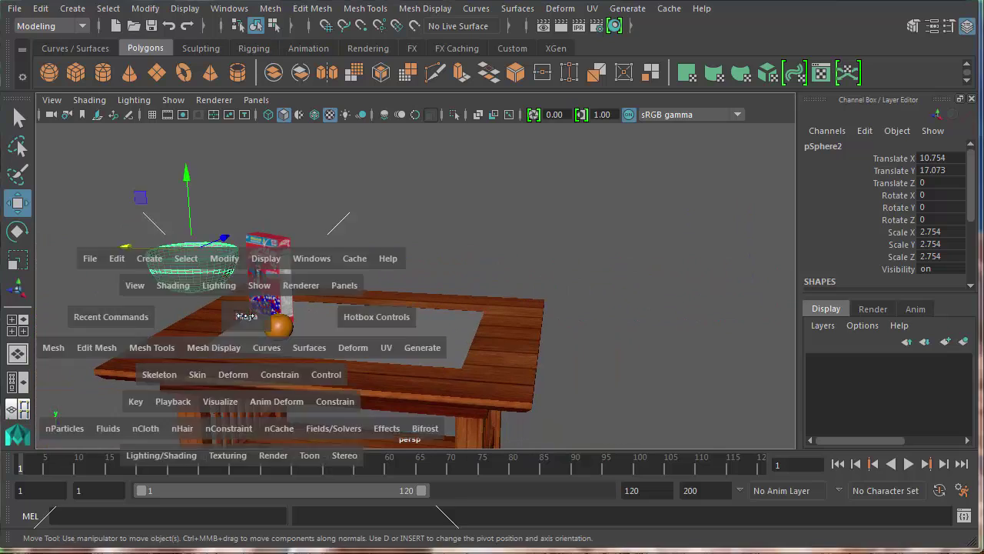
# Using the orthographic views, lower the bowl to the tabletop and position it at about X 8.08, Y 14.91, Z -5.73
pyautogui.press('space')
pyautogui.scroll(-3, 593, 335)
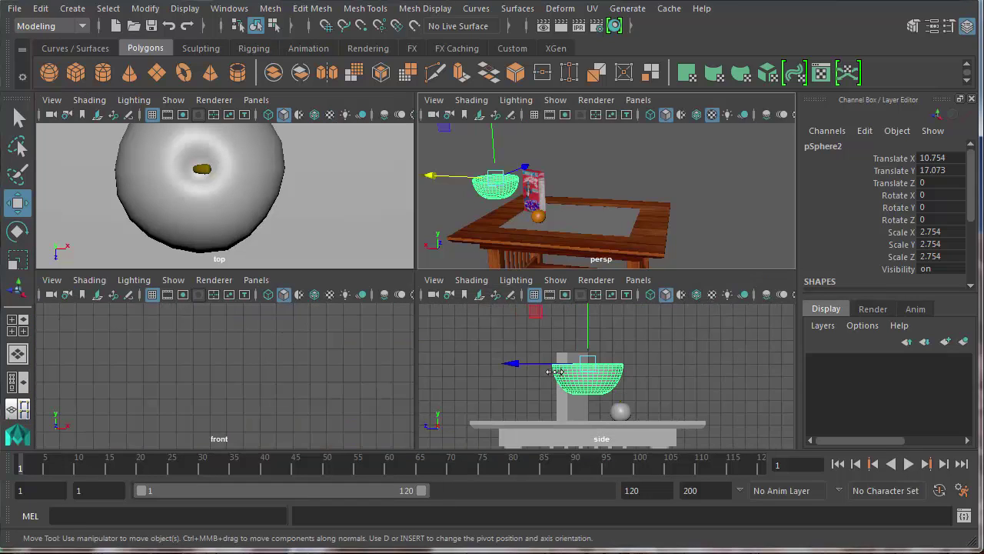
pyautogui.moveTo(588, 334); pyautogui.dragTo(592, 360)
pyautogui.scroll(-3, 275, 353)
pyautogui.scroll(-4, 276, 354)
pyautogui.keyDown('alt'); pyautogui.moveTo(275, 354); pyautogui.dragTo(177, 342, button='middle'); pyautogui.keyUp('alt')
pyautogui.scroll(4, 341, 367)
pyautogui.moveTo(346, 370); pyautogui.dragTo(332, 371)
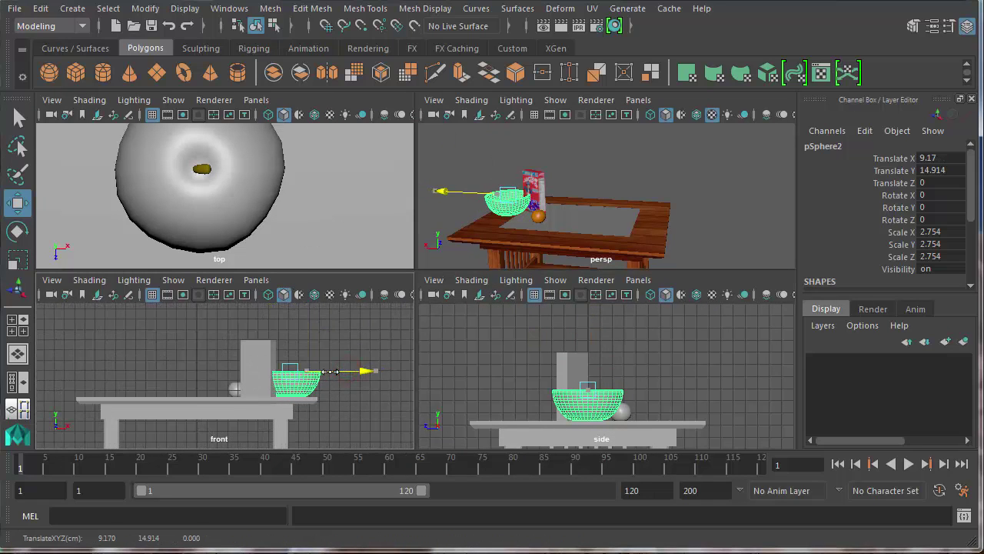
pyautogui.moveTo(330, 371); pyautogui.dragTo(328, 372)
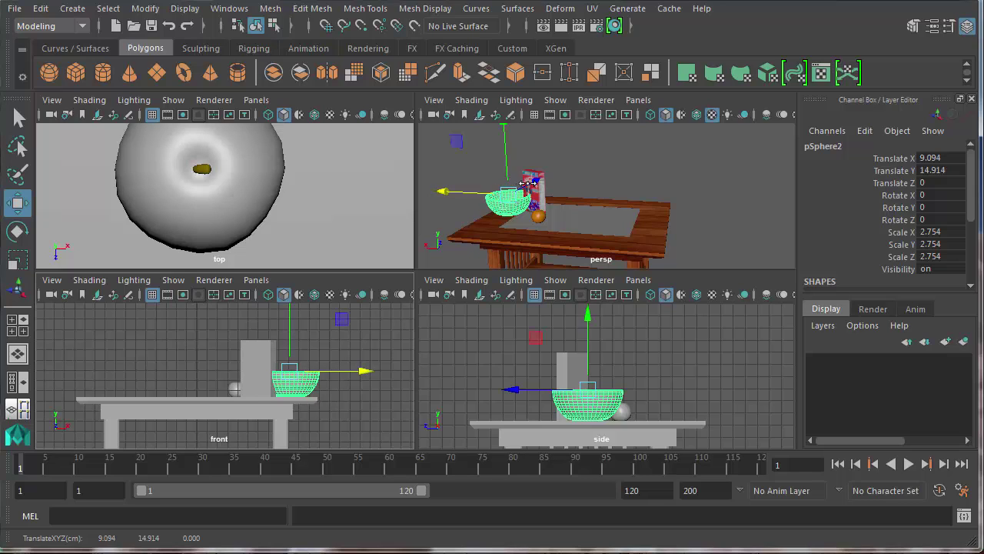
pyautogui.moveTo(529, 183); pyautogui.dragTo(514, 198)
pyautogui.moveTo(442, 203); pyautogui.dragTo(450, 203)
# Scale the bowl uniformly to about 1.81 and lower it to about Y 14.18 so it rests on the tabletop
pyautogui.press('space')
pyautogui.scroll(3, 226, 399)
pyautogui.keyDown('alt'); pyautogui.moveTo(201, 329); pyautogui.dragTo(352, 313, button='middle'); pyautogui.keyUp('alt')
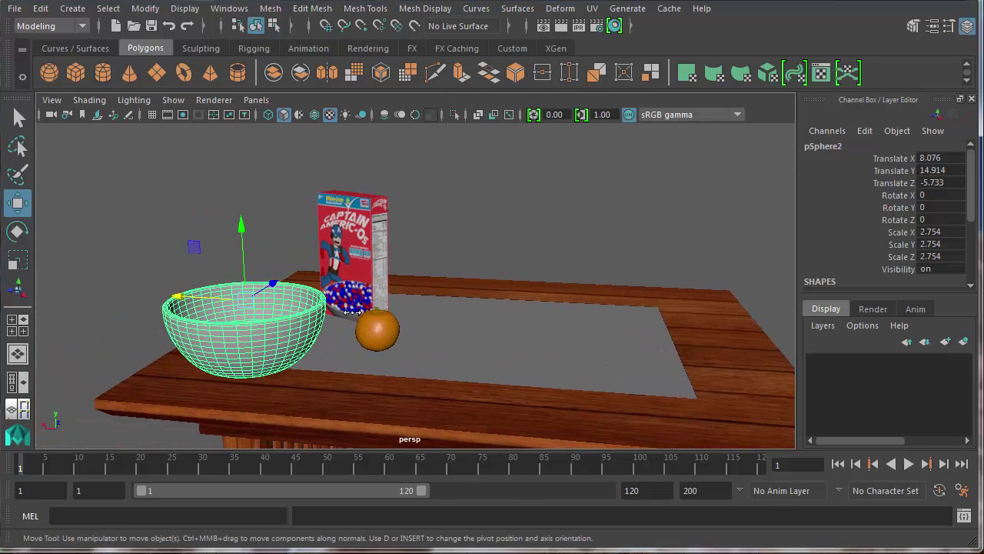
pyautogui.press('r')
pyautogui.moveTo(243, 297); pyautogui.dragTo(201, 329)
pyautogui.scroll(-4, 240, 270)
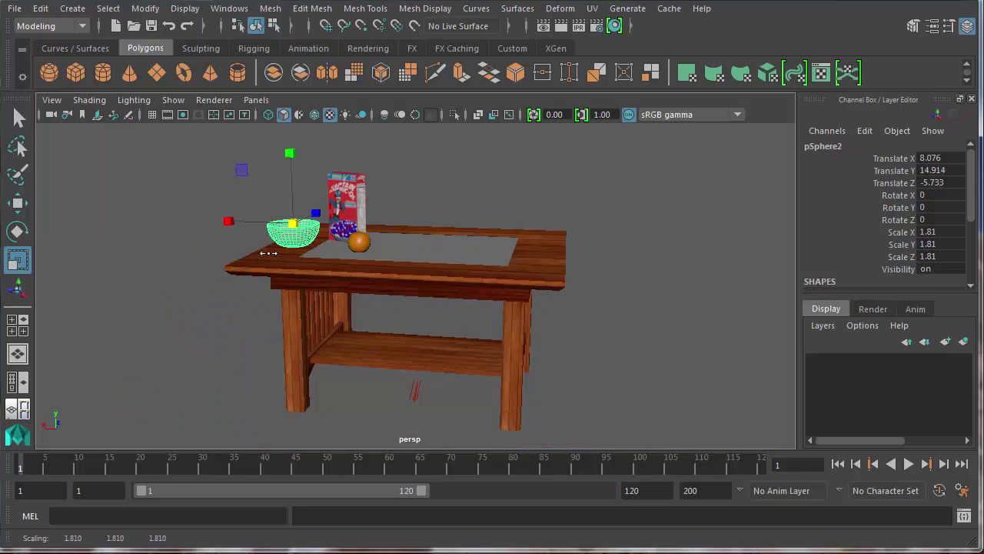
pyautogui.press('w')
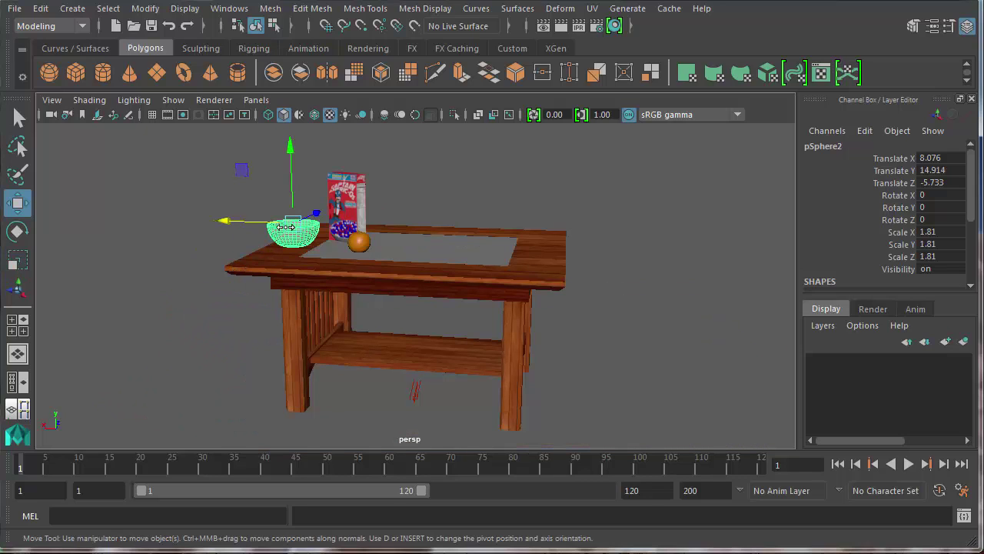
pyautogui.moveTo(291, 191); pyautogui.dragTo(293, 203)
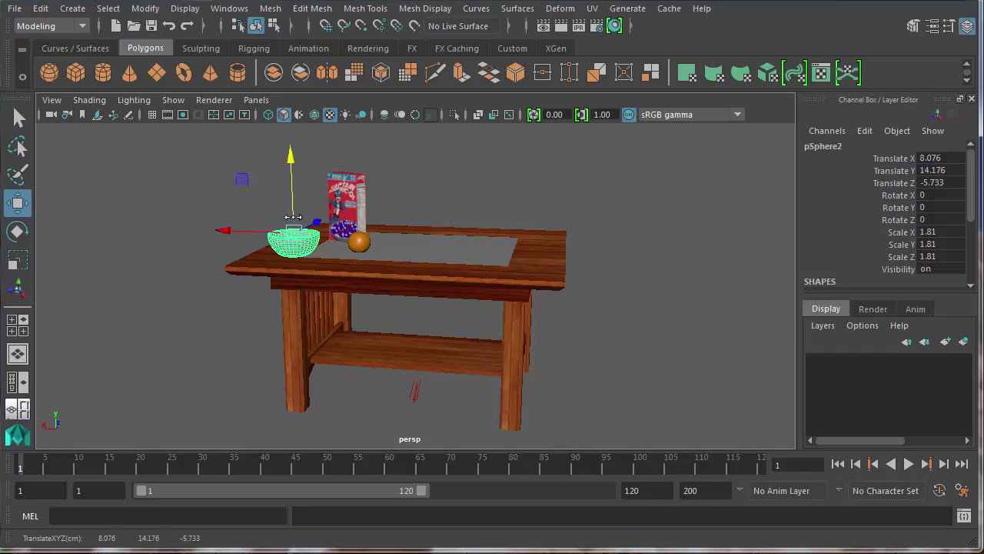
# Move the bowl along Z to about -4.38 beside the cereal box and orange
pyautogui.scroll(5, 293, 237)
pyautogui.keyDown('alt'); pyautogui.moveTo(292, 237); pyautogui.dragTo(615, 400, button='middle'); pyautogui.keyUp('alt')
pyautogui.scroll(1, 339, 293)
pyautogui.keyDown('alt'); pyautogui.moveTo(339, 293); pyautogui.dragTo(315, 285); pyautogui.keyUp('alt')
pyautogui.scroll(-4, 315, 286)
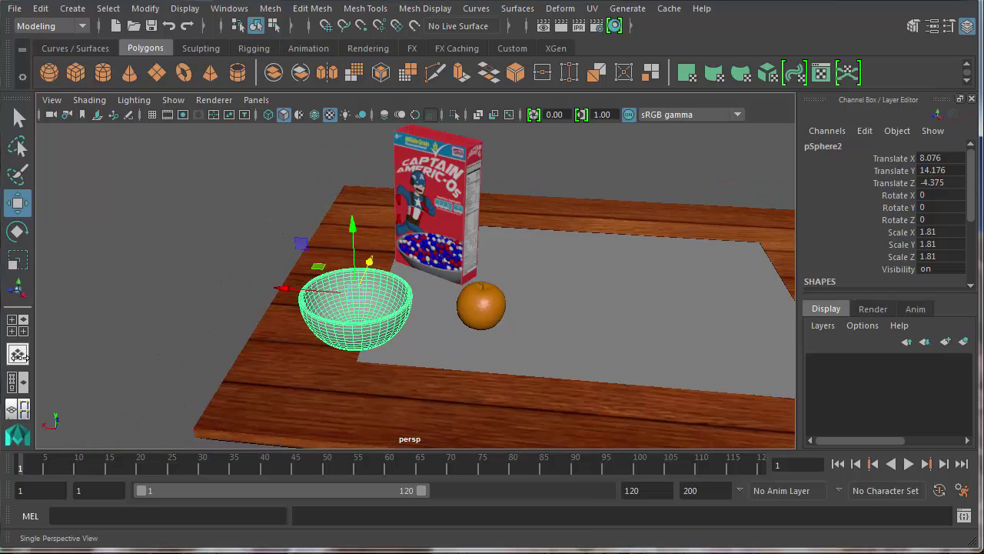
# In a combined Hypershade and perspective layout, create a mental ray mia_material_x material and show the material browser
pyautogui.rightClick(20, 353)
pyautogui.click(77, 459)
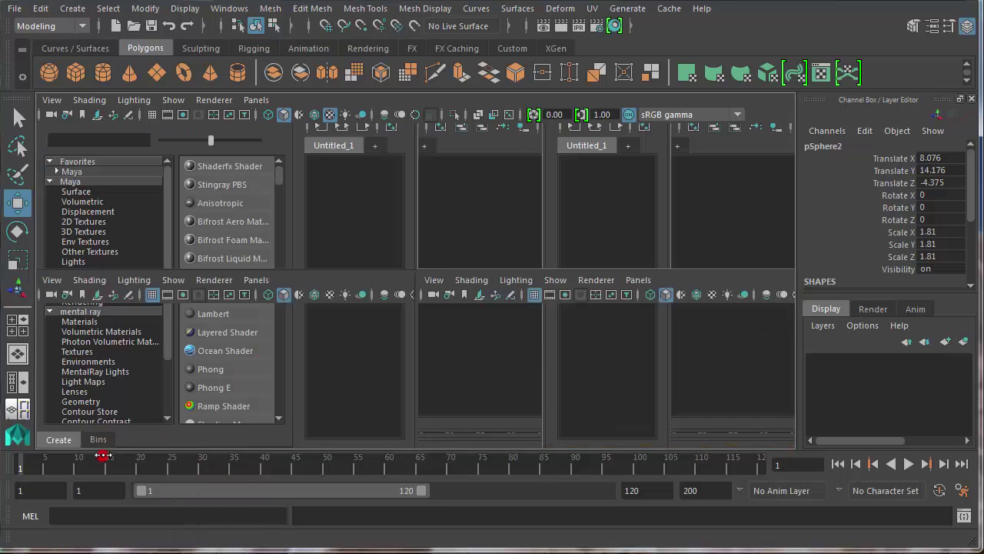
pyautogui.click(72, 310)
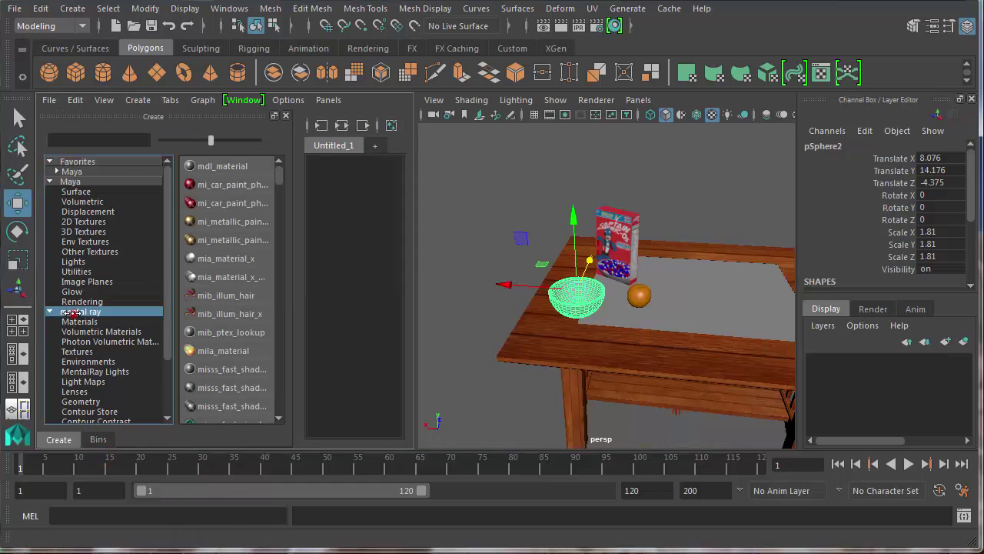
pyautogui.click(215, 259)
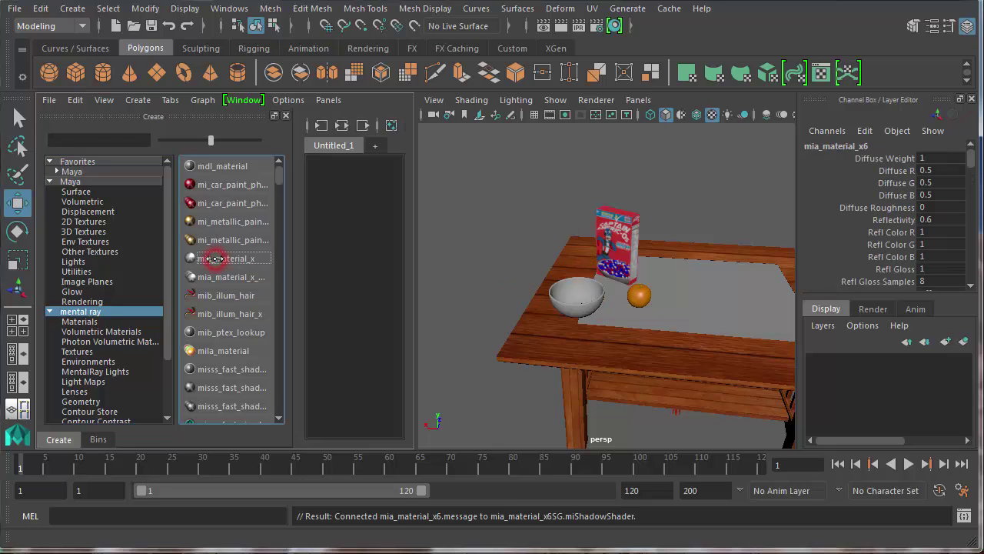
pyautogui.click(243, 100)
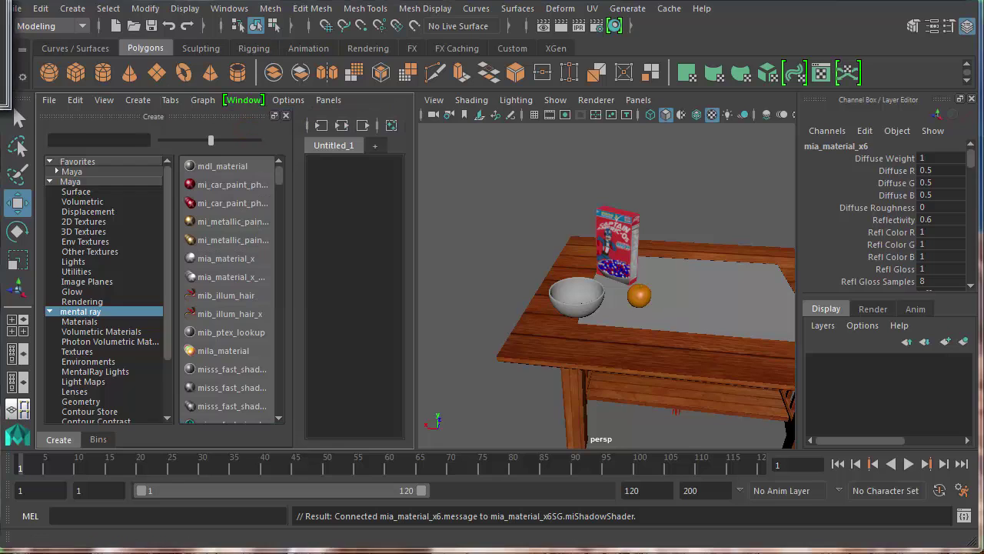
pyautogui.moveTo(1, 2); pyautogui.dragTo(150, 127)
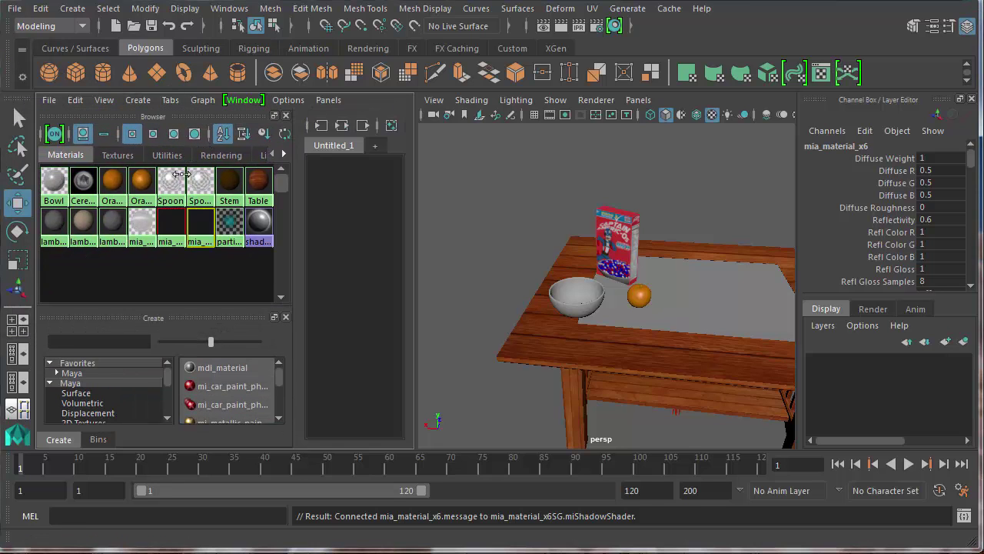
# Rename the new mia_material_x material as Bowl and try to apply the GlazedCeramic preset to it
pyautogui.doubleClick(203, 231)
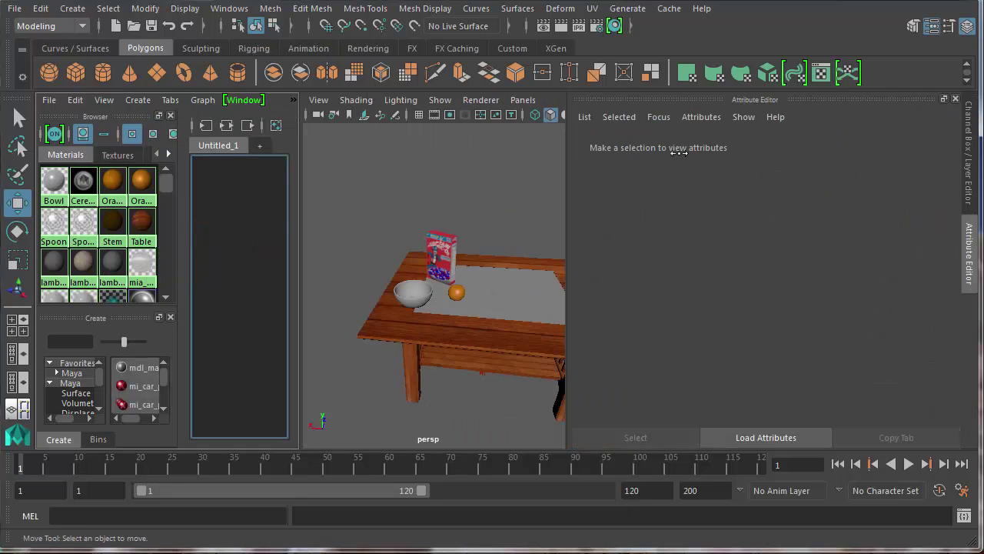
pyautogui.scroll(-1, 146, 270)
pyautogui.click(81, 265)
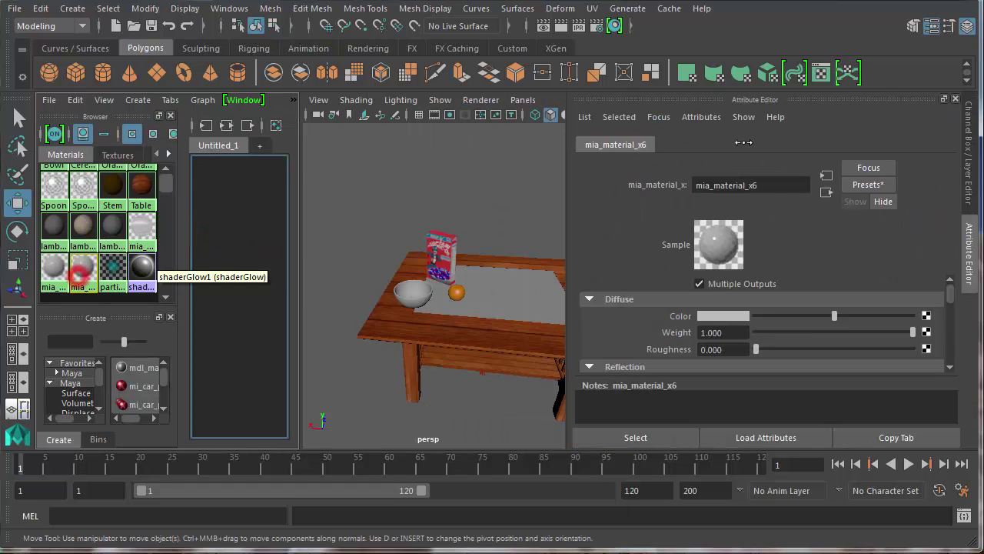
pyautogui.click(772, 189)
pyautogui.write('Bowl')
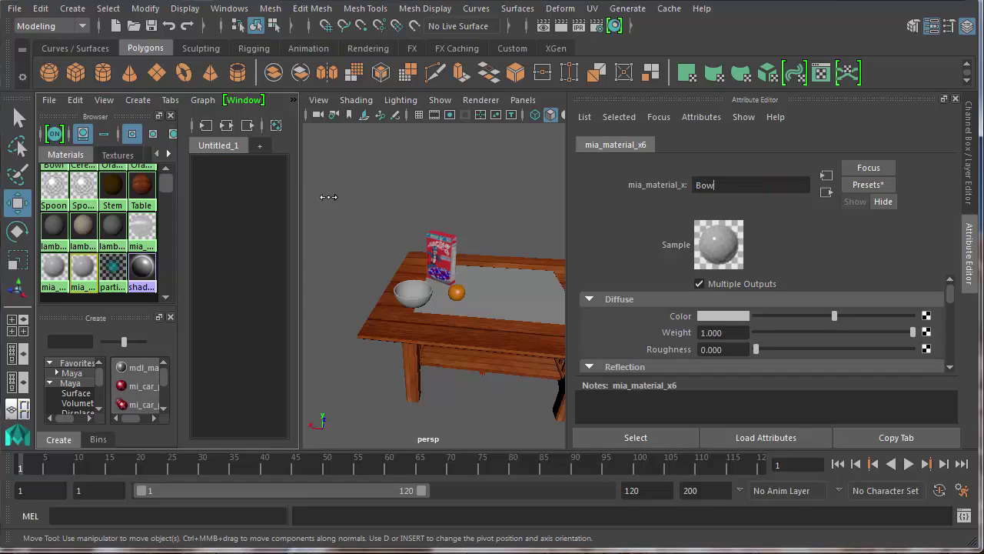
pyautogui.click(860, 185)
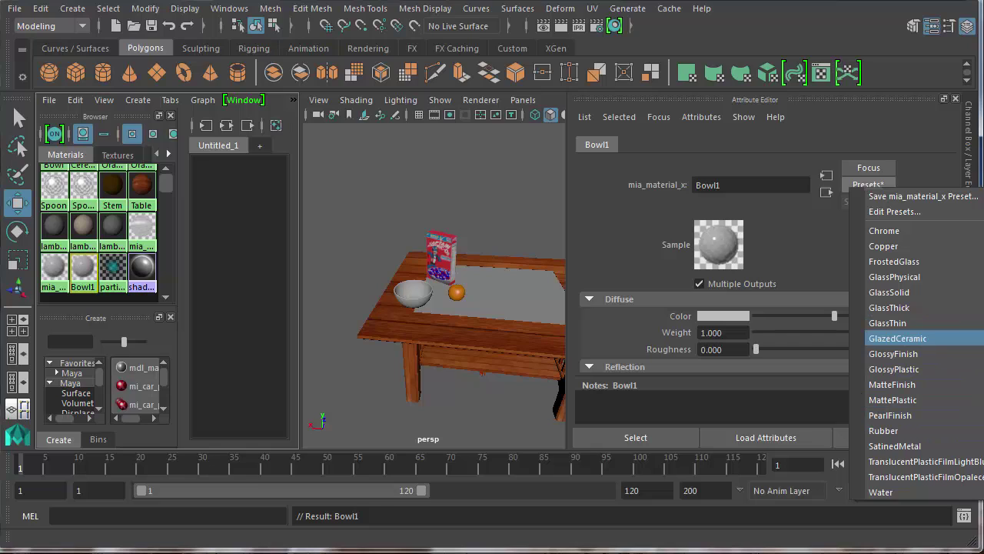
pyautogui.click(898, 338)
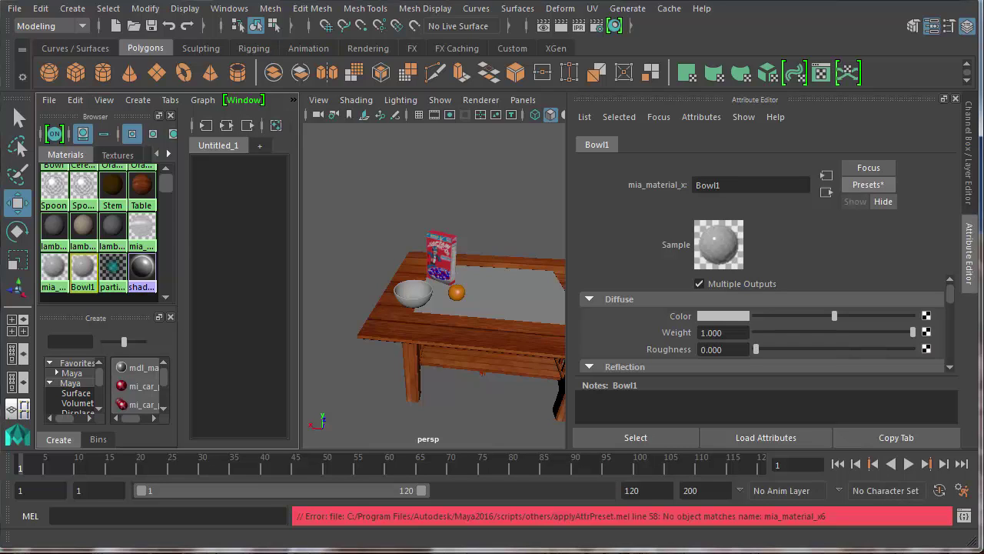
# Select the bowl in object mode and assign the Bowl1 material to it
pyautogui.click(408, 297)
pyautogui.rightClick(408, 295)
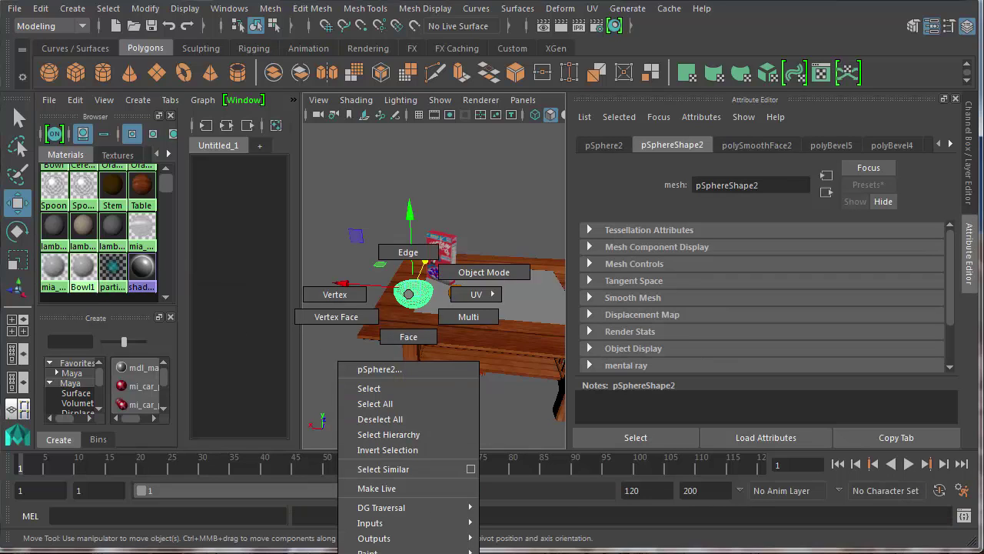
pyautogui.moveTo(408, 552)
pyautogui.moveTo(407, 551); pyautogui.dragTo(335, 295, button='right')
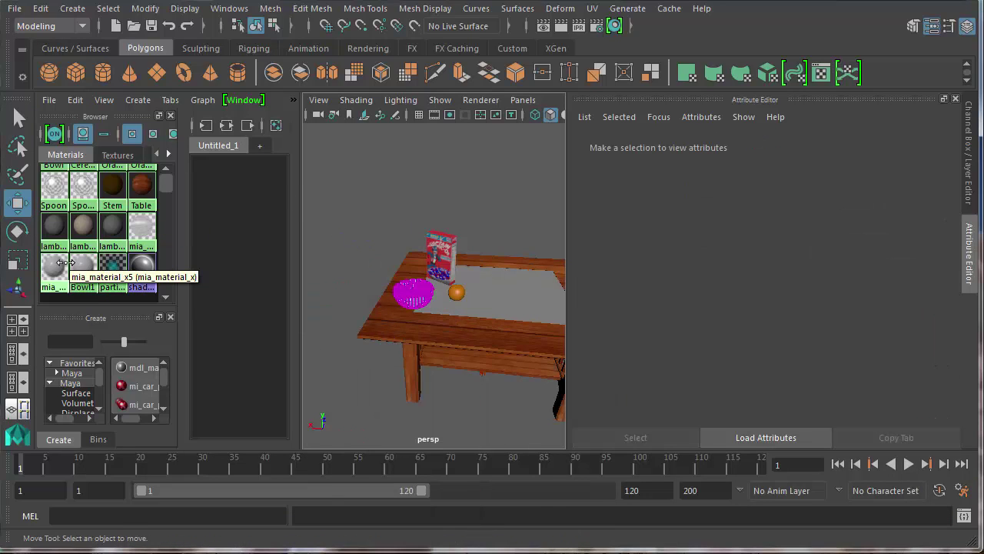
pyautogui.moveTo(411, 284); pyautogui.dragTo(469, 262, button='right')
pyautogui.click(403, 288)
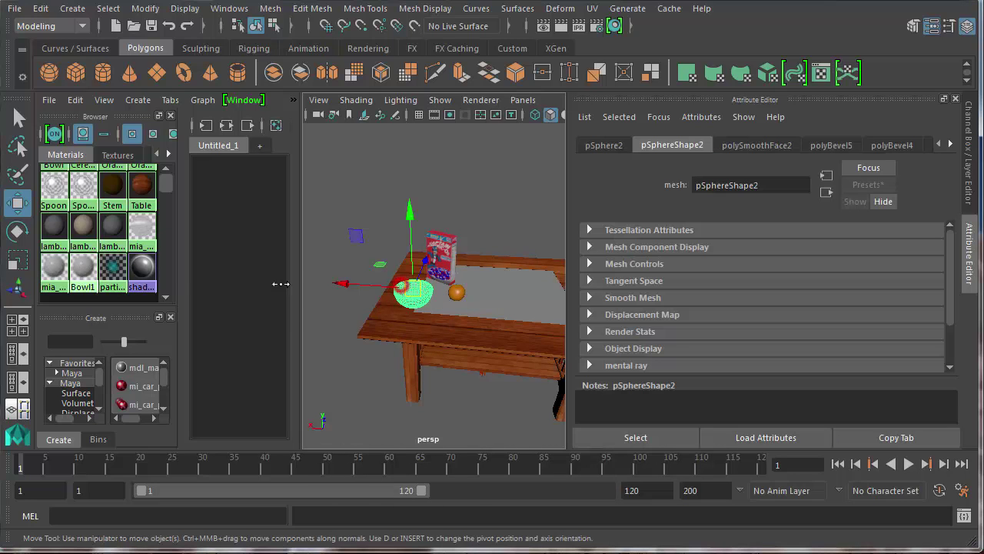
pyautogui.moveTo(77, 273); pyautogui.dragTo(79, 230, button='right')
# Frame a close perspective view of the bowl, cereal box and orange, render it with mental ray, and close the render
pyautogui.scroll(8, 500, 301)
pyautogui.scroll(-4, 475, 305)
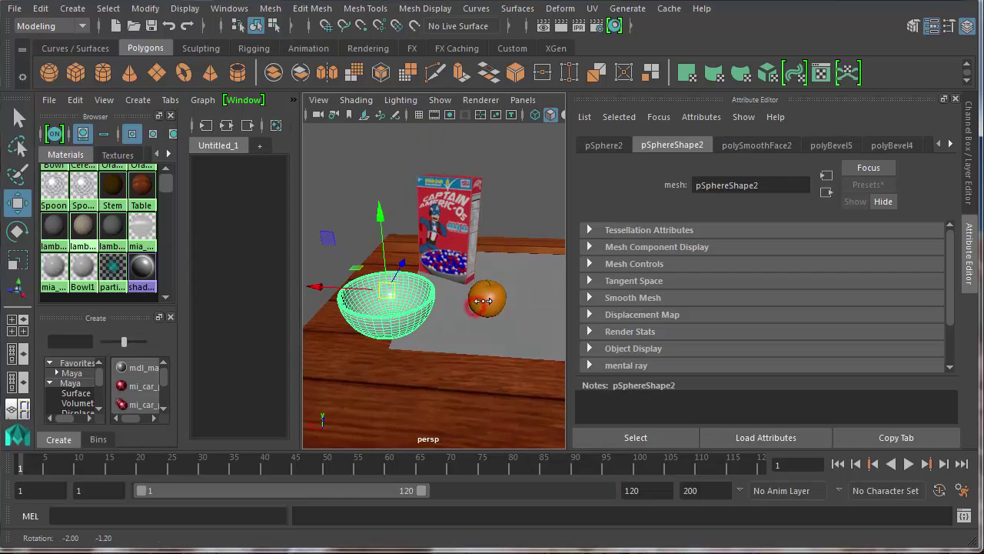
pyautogui.press('space')
pyautogui.press('space')
pyautogui.keyDown('alt'); pyautogui.moveTo(358, 308); pyautogui.dragTo(358, 308); pyautogui.keyUp('alt')
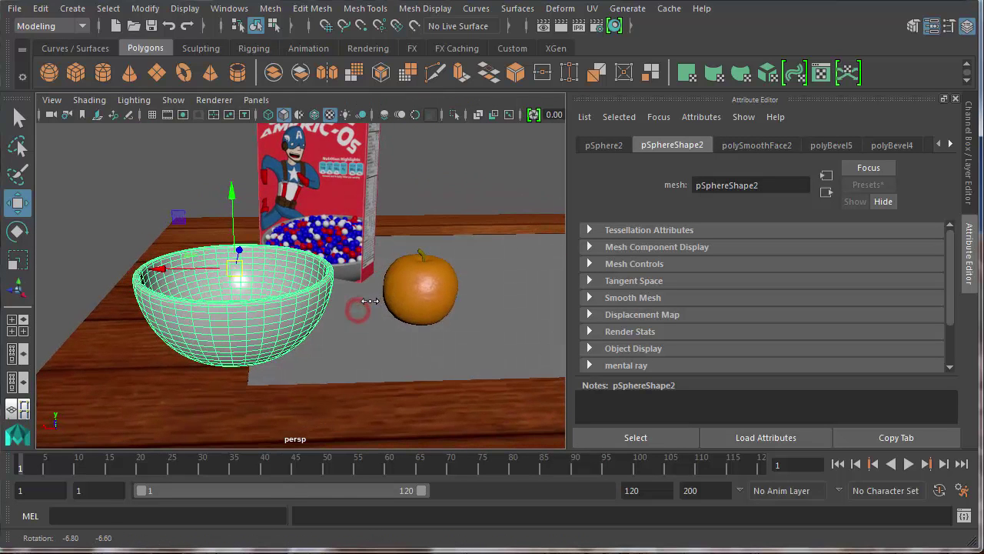
pyautogui.click(561, 27)
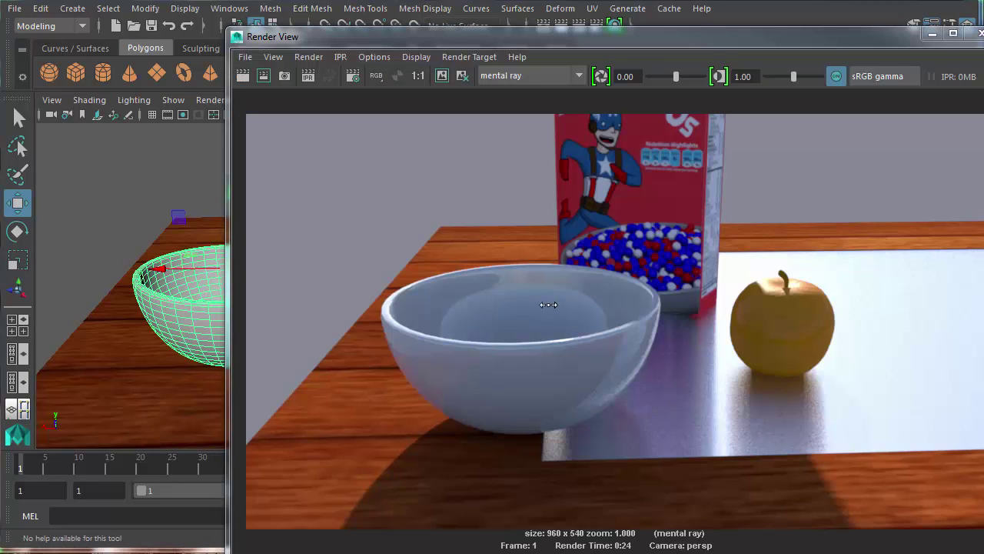
pyautogui.click(973, 33)
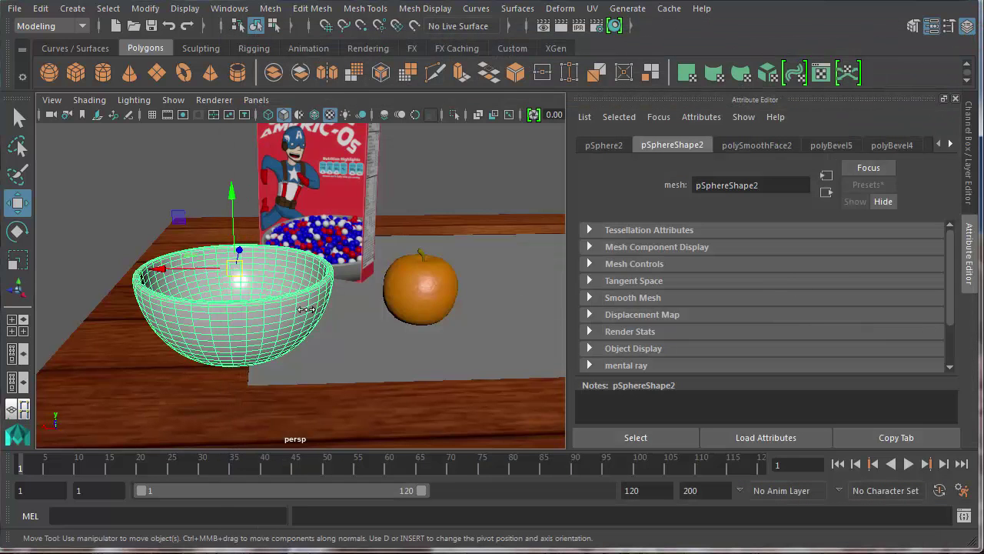
# Examine the Bowl1 material's diffuse and reflection attributes, and check the bowl beside the cereal box and orange
pyautogui.rightClick(15, 352)
pyautogui.click(15, 352)
pyautogui.scroll(-1, 115, 285)
pyautogui.click(83, 268)
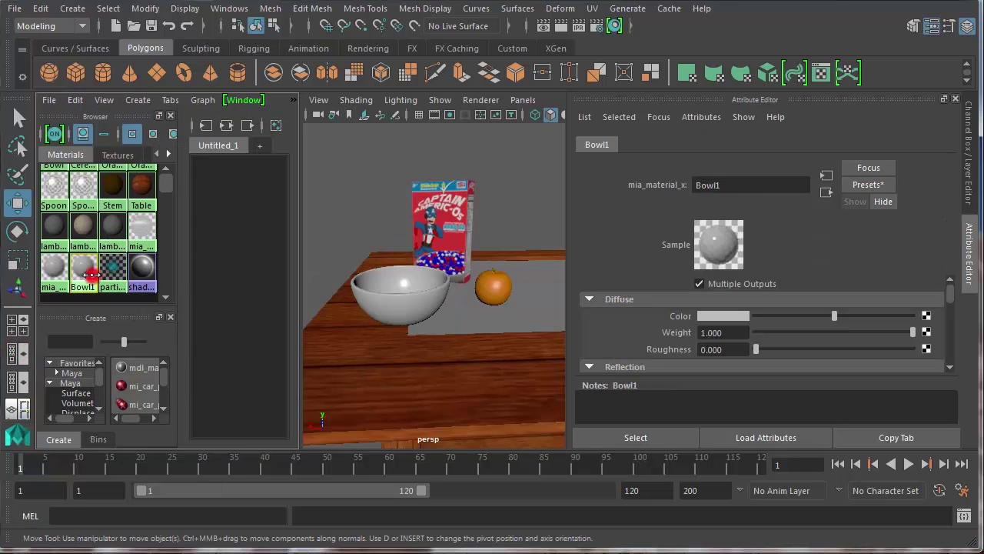
pyautogui.scroll(-2, 728, 289)
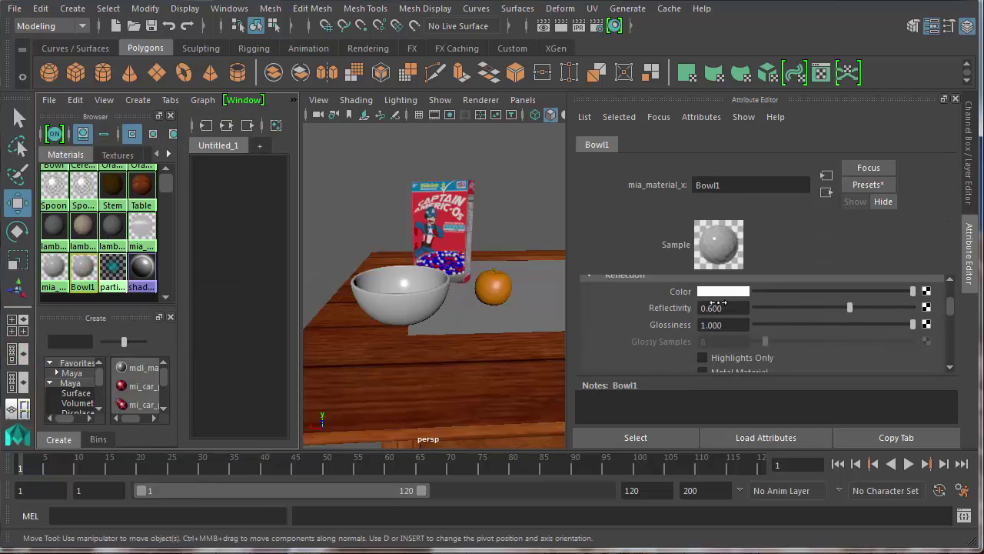
pyautogui.scroll(2, 729, 313)
pyautogui.scroll(2, 752, 297)
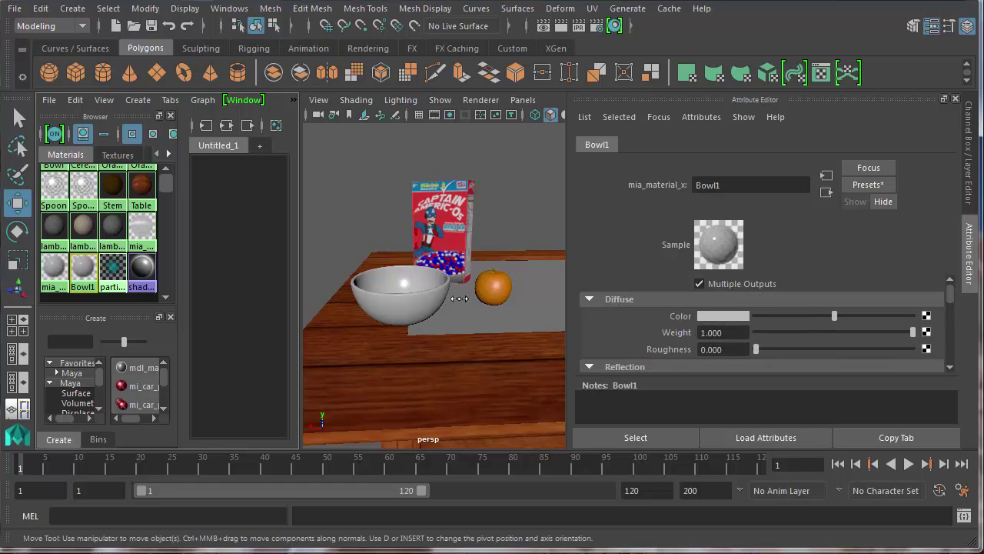
pyautogui.press('space')
pyautogui.scroll(-3, 381, 310)
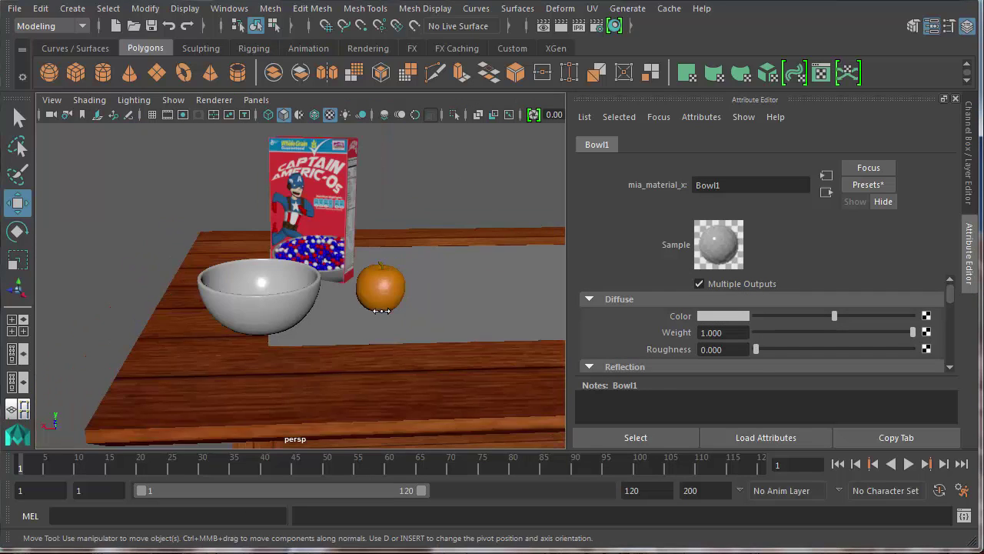
pyautogui.keyDown('alt'); pyautogui.moveTo(377, 312); pyautogui.dragTo(378, 343, button='middle'); pyautogui.keyUp('alt')
pyautogui.keyDown('alt'); pyautogui.moveTo(377, 343); pyautogui.dragTo(426, 333); pyautogui.keyUp('alt')
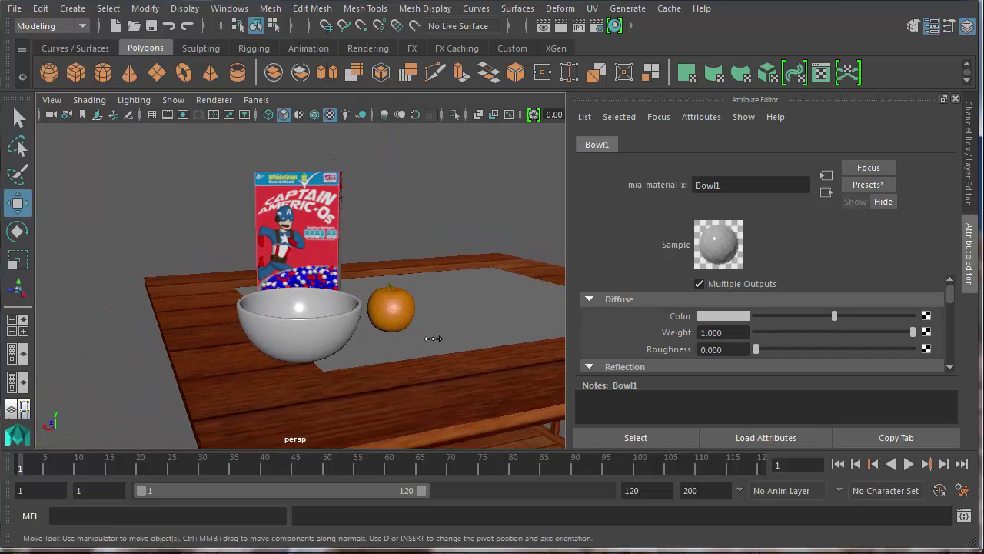